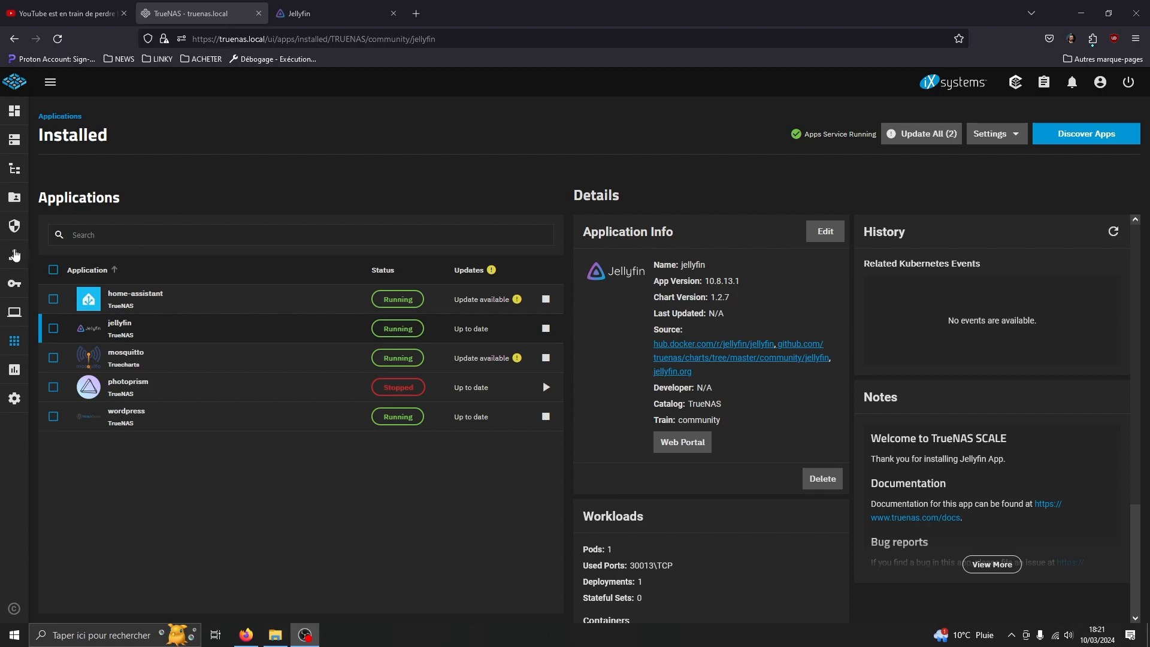
{"action": "left_click", "coordinate": [24, 199]}
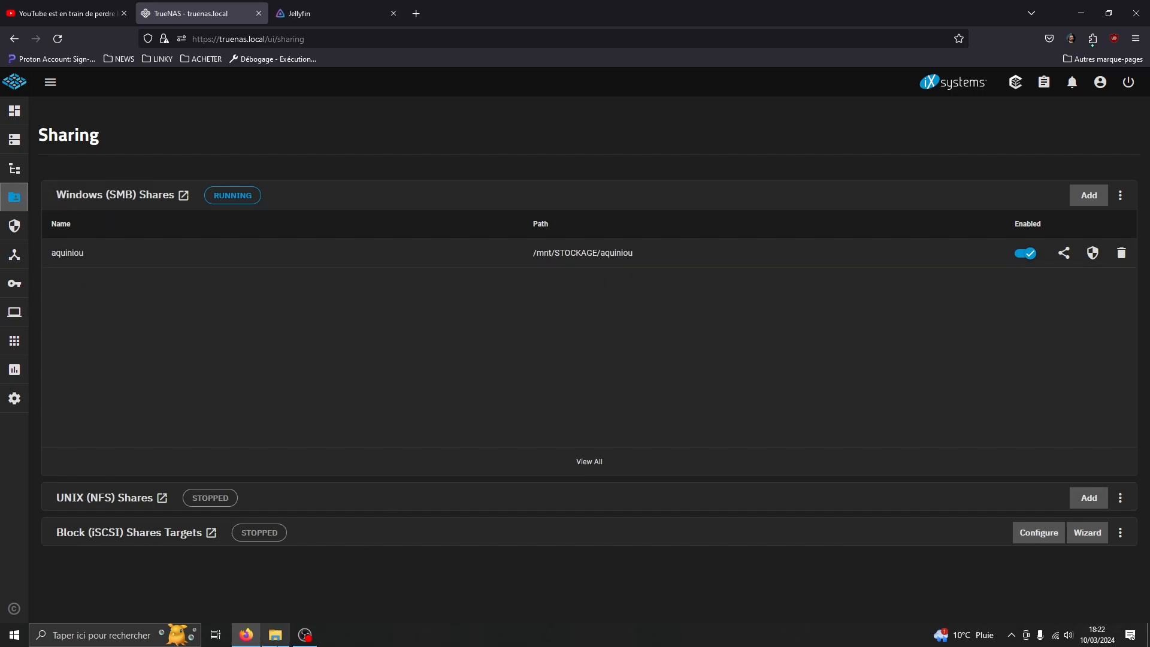
In File Explorer, open TRUENAS under Réseau to see its share, then switch to the Jellyfin tab.
{"action": "left_click", "coordinate": [275, 635]}
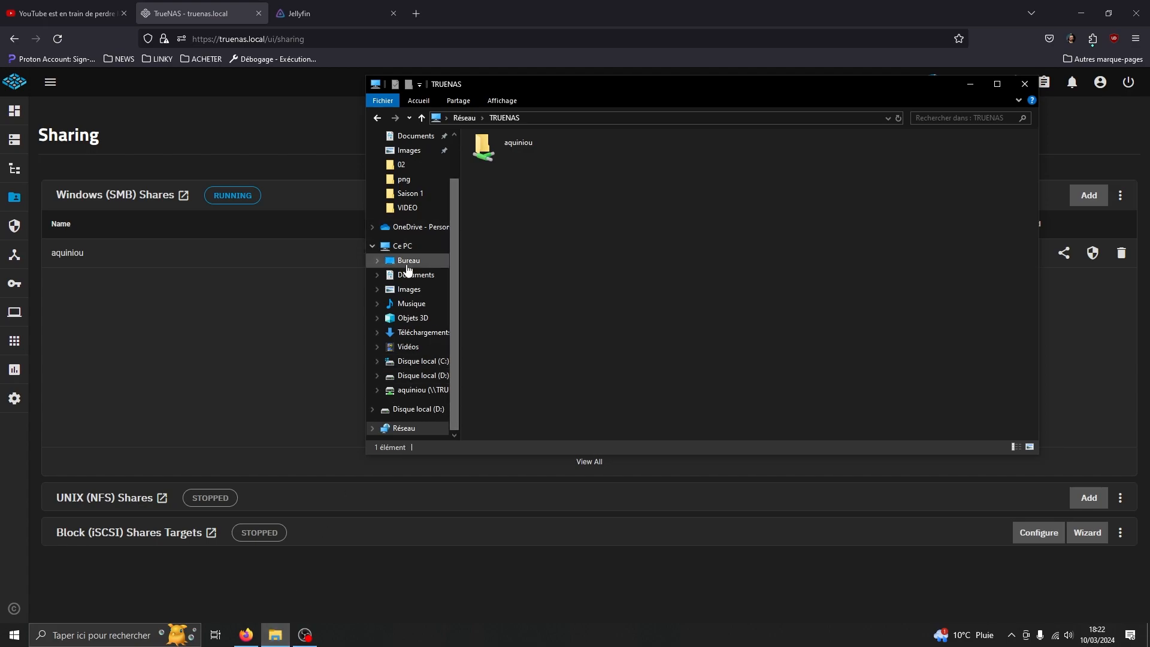
{"action": "left_click", "coordinate": [404, 429]}
{"action": "double_click", "coordinate": [832, 214]}
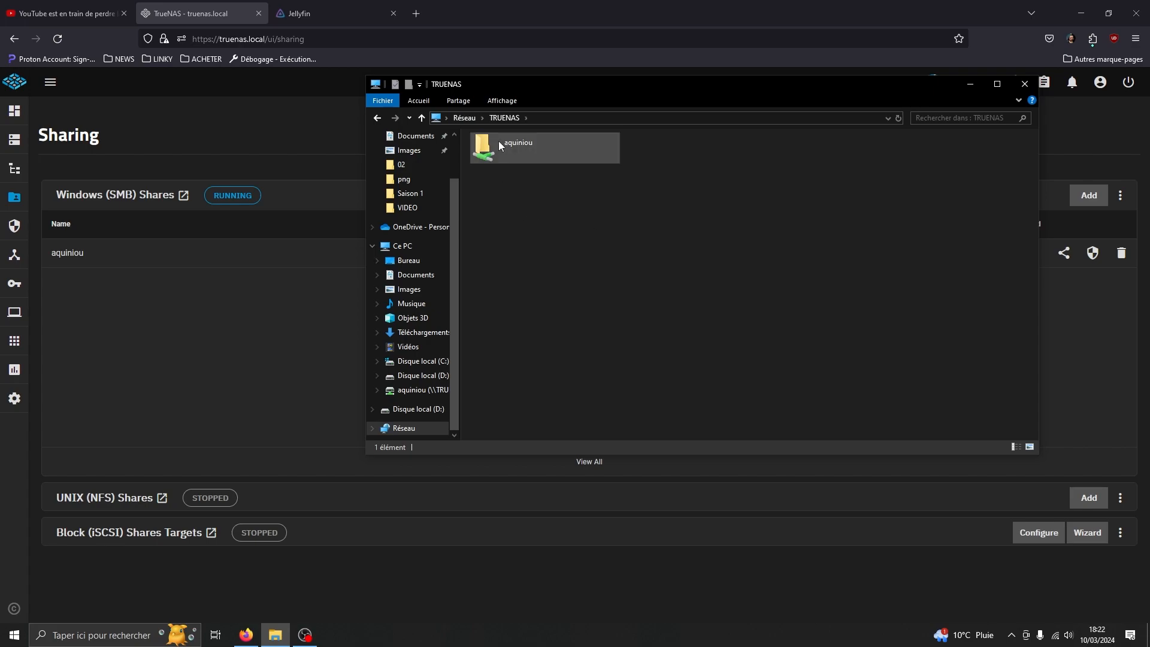
{"action": "left_click_drag", "start_coordinate": [611, 91], "coordinate": [383, 325]}
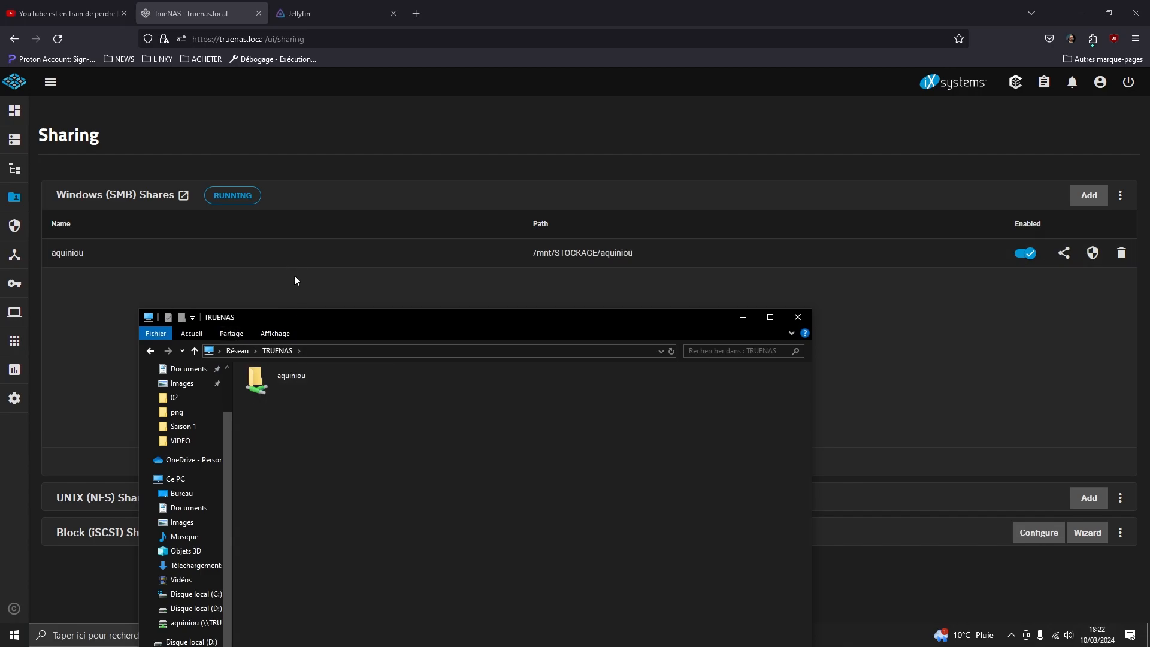
{"action": "left_click", "coordinate": [314, 13]}
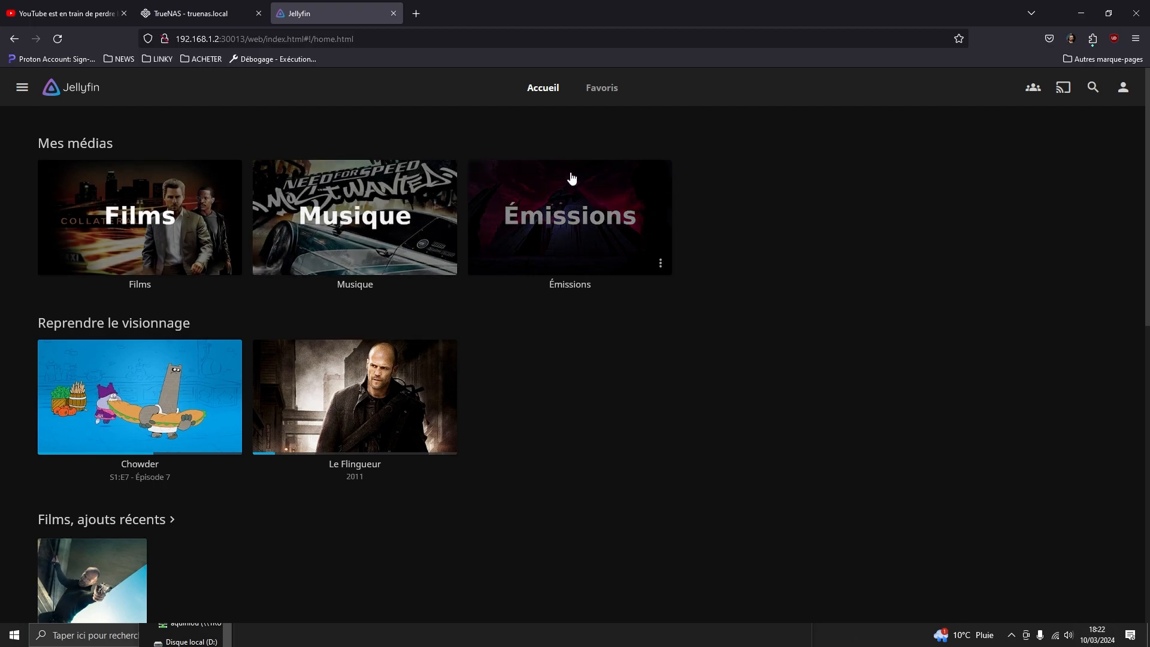
In TrueNAS, go to Apps and select the installed jellyfin app.
{"action": "left_click", "coordinate": [205, 17]}
{"action": "left_click", "coordinate": [13, 352]}
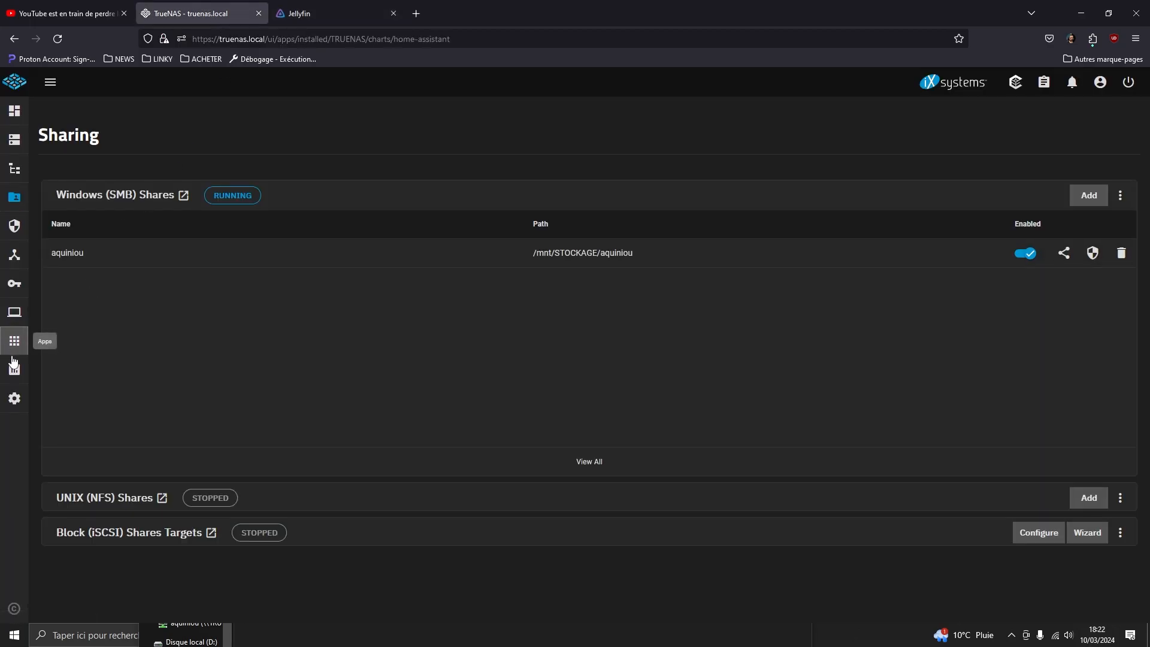
{"action": "left_click", "coordinate": [299, 345]}
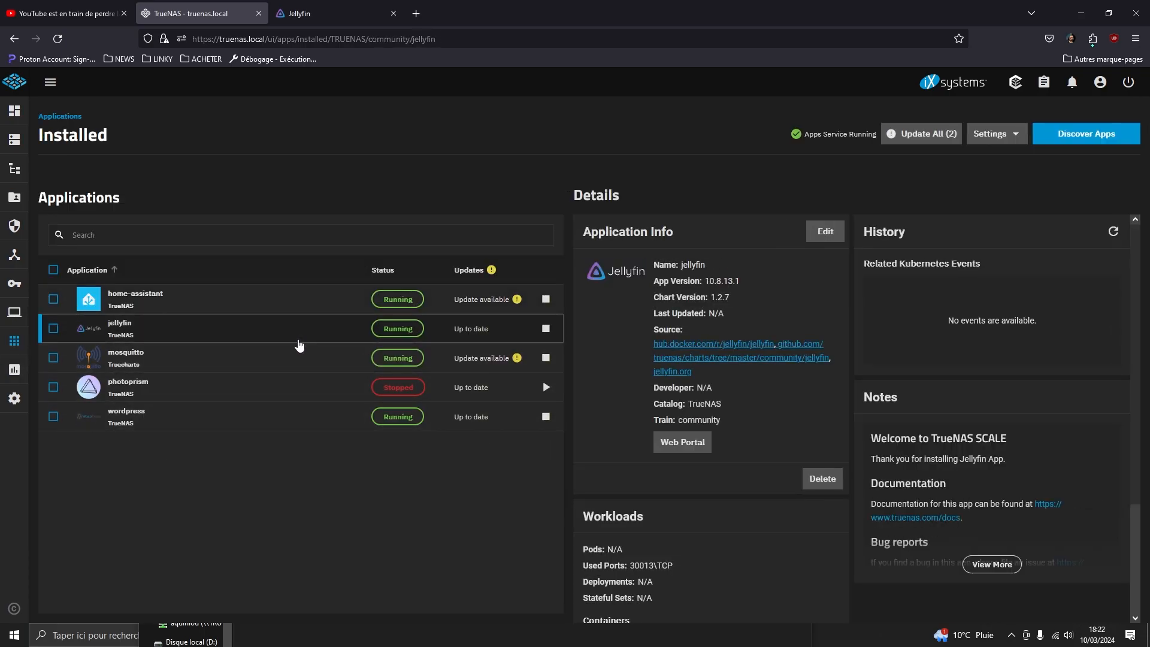
Search Discover Apps for 'jelly', open Jellyfin, then return to the installed jellyfin details (10.8.13.1).
{"action": "left_click", "coordinate": [1066, 138]}
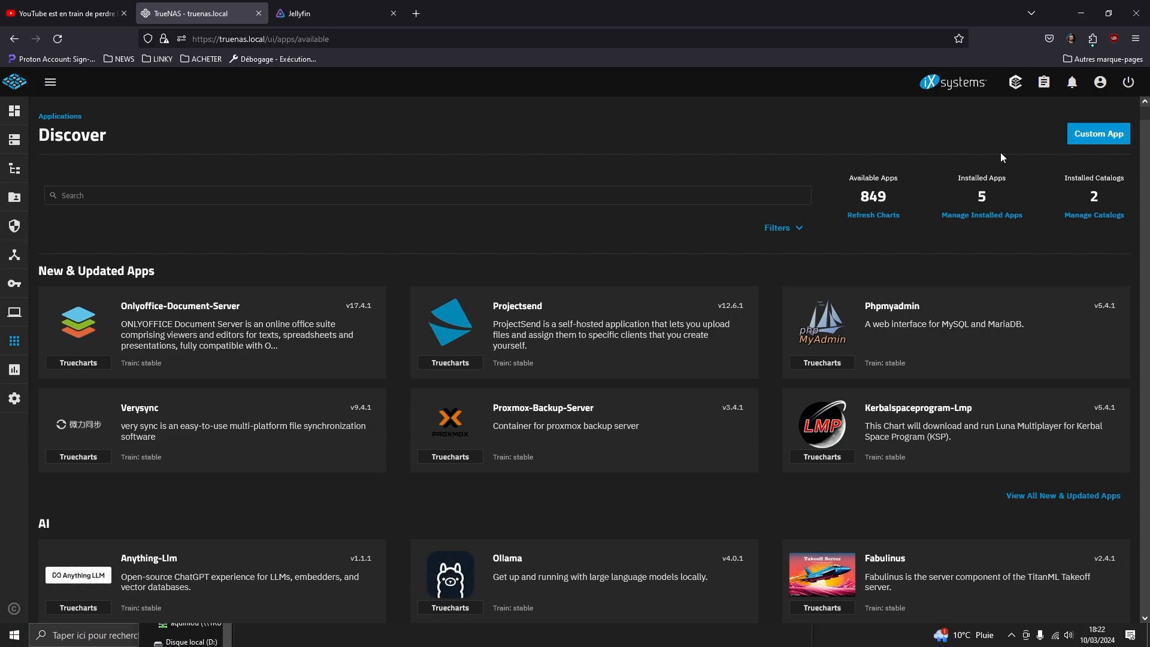
{"action": "left_click", "coordinate": [408, 196]}
{"action": "type", "text": "jelly"}
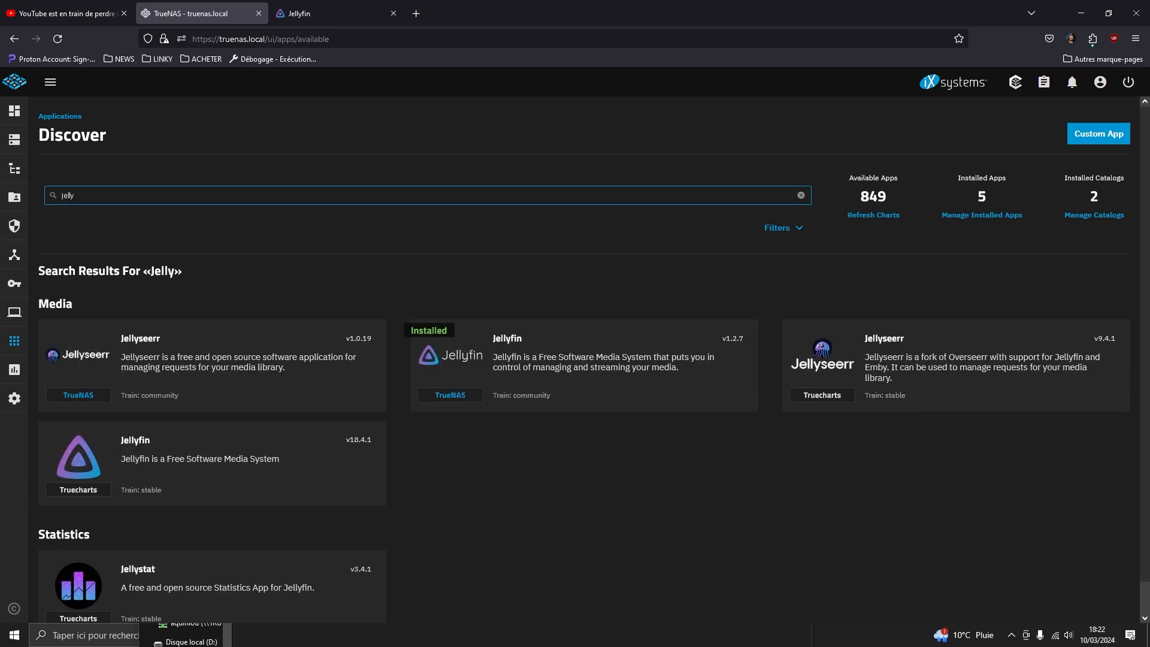
{"action": "left_click", "coordinate": [544, 362]}
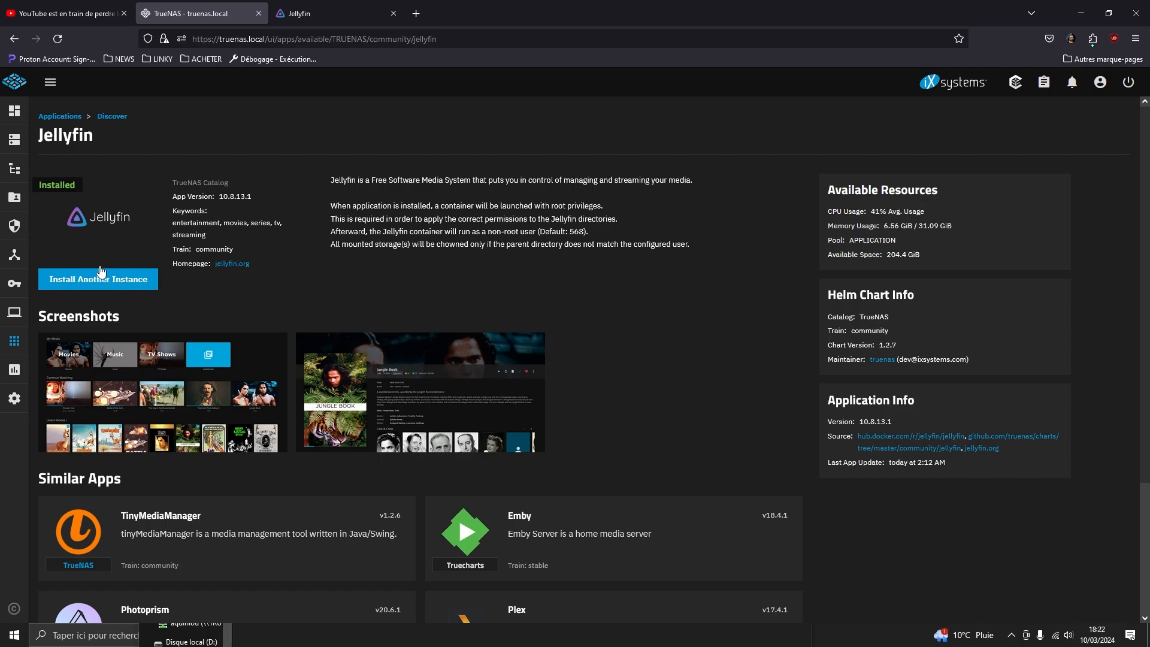
{"action": "left_click", "coordinate": [60, 117]}
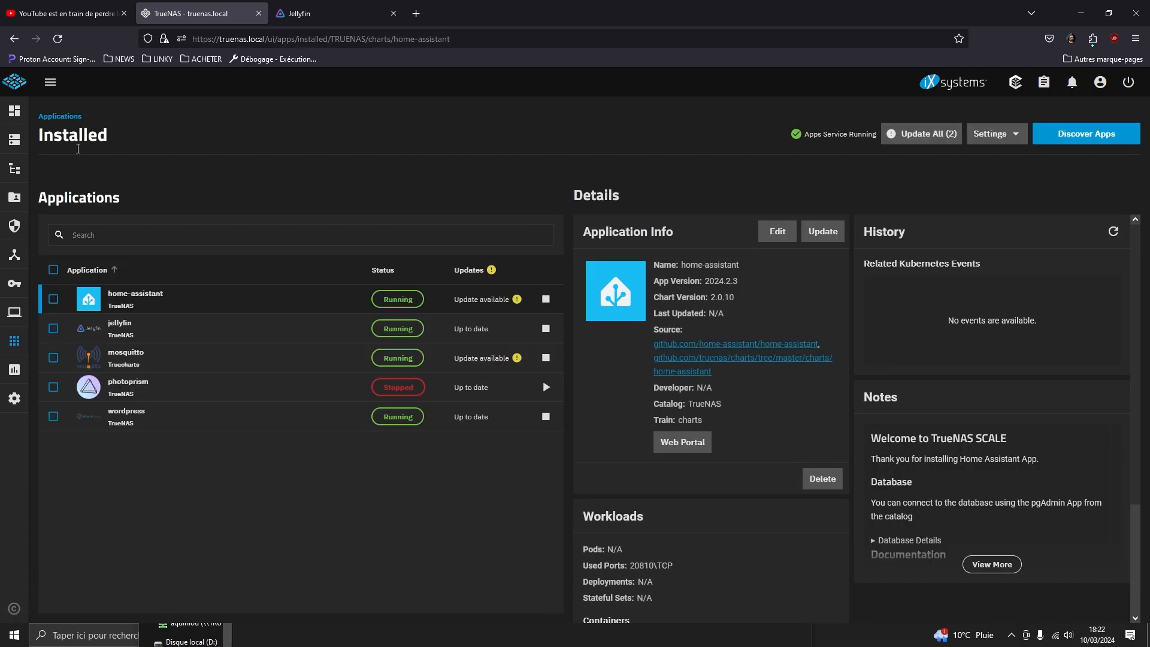
{"action": "left_click", "coordinate": [509, 328]}
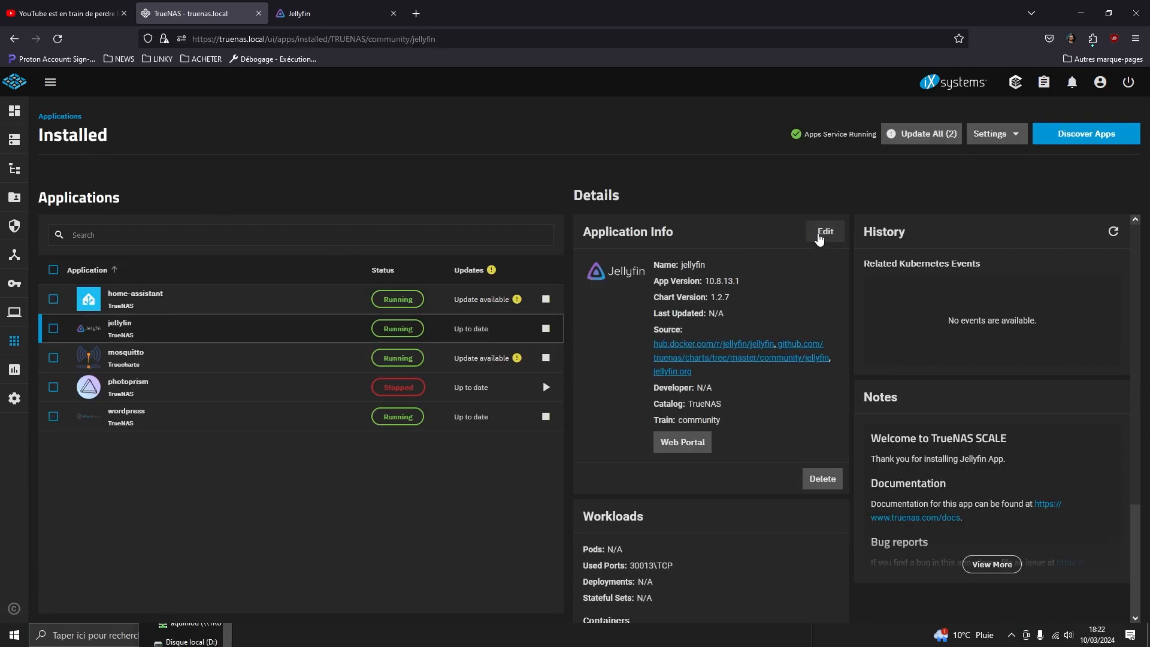
Edit jellyfin and scroll to its read-only SMB share storage at /FILM from 192.168.1.2.
{"action": "left_click", "coordinate": [819, 237]}
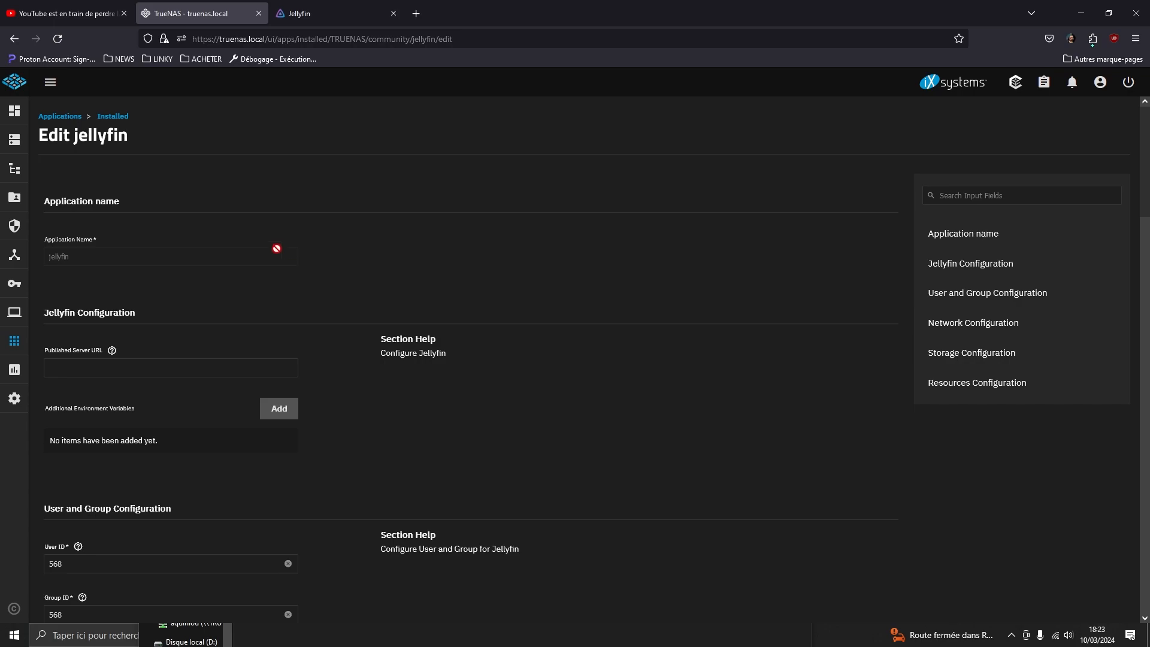
{"action": "scroll", "coordinate": [298, 305], "scroll_direction": "down", "scroll_amount": 2}
{"action": "scroll", "coordinate": [301, 317], "scroll_direction": "down", "scroll_amount": 3}
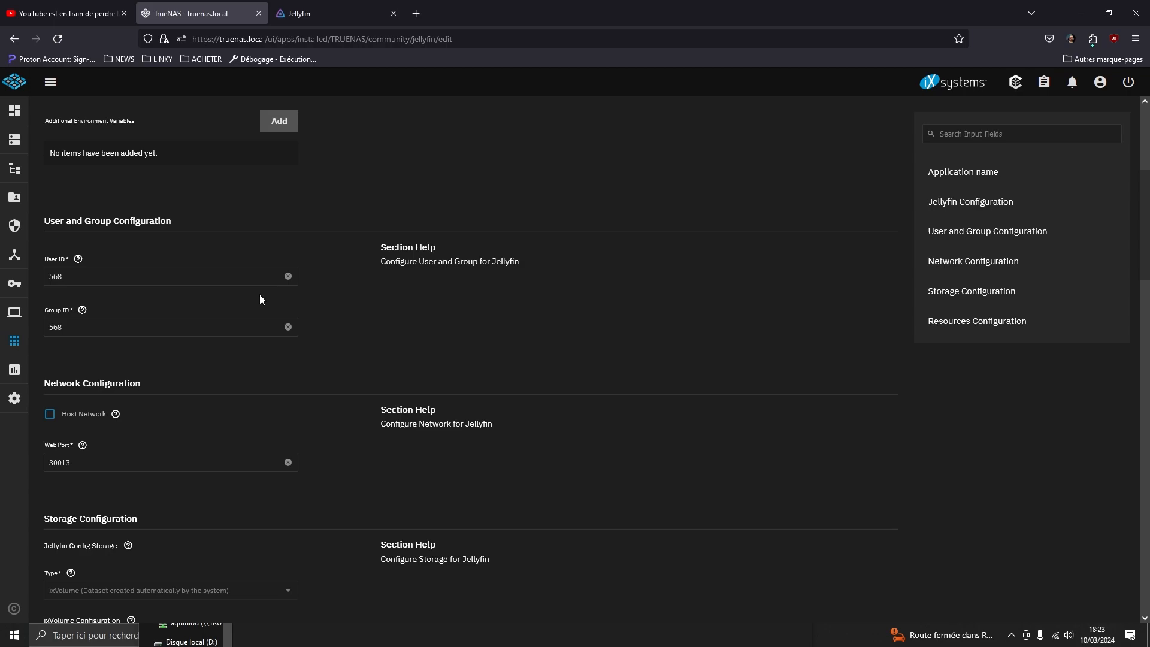
{"action": "scroll", "coordinate": [271, 310], "scroll_direction": "down", "scroll_amount": 2}
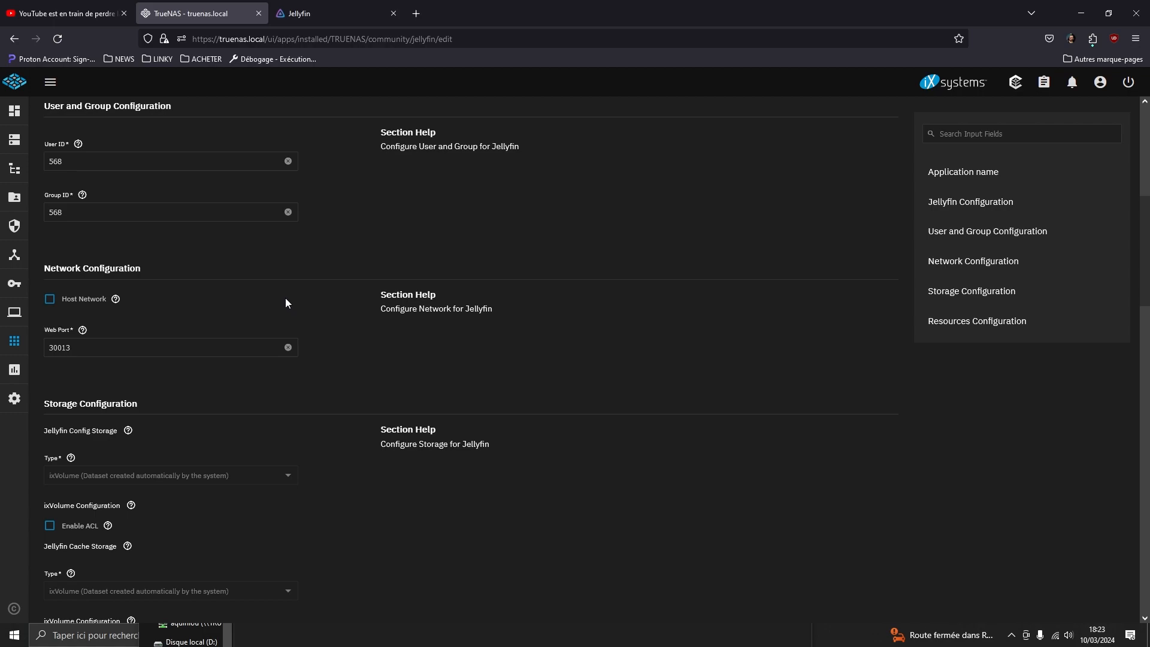
{"action": "scroll", "coordinate": [234, 180], "scroll_direction": "down", "scroll_amount": 5}
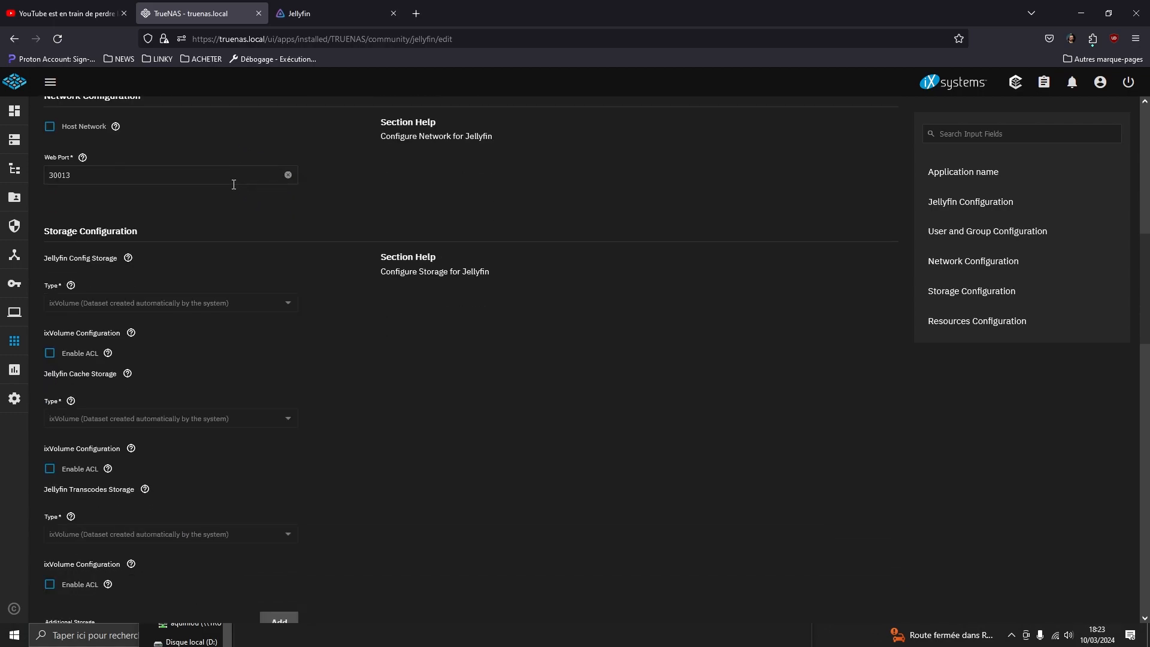
{"action": "scroll", "coordinate": [236, 191], "scroll_direction": "down", "scroll_amount": 3}
{"action": "scroll", "coordinate": [252, 206], "scroll_direction": "down", "scroll_amount": 1}
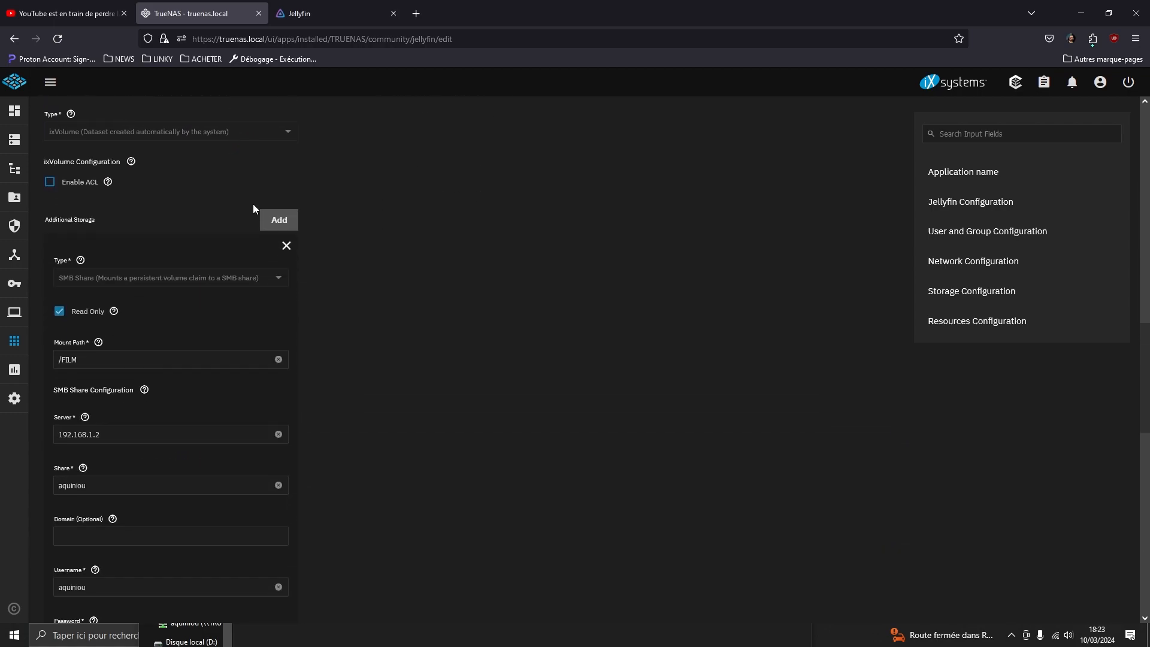
{"action": "left_click_drag", "start_coordinate": [45, 220], "coordinate": [95, 223]}
{"action": "left_click", "coordinate": [92, 224]}
{"action": "scroll", "coordinate": [364, 188], "scroll_direction": "down", "scroll_amount": 1}
{"action": "scroll", "coordinate": [364, 188], "scroll_direction": "down", "scroll_amount": 3}
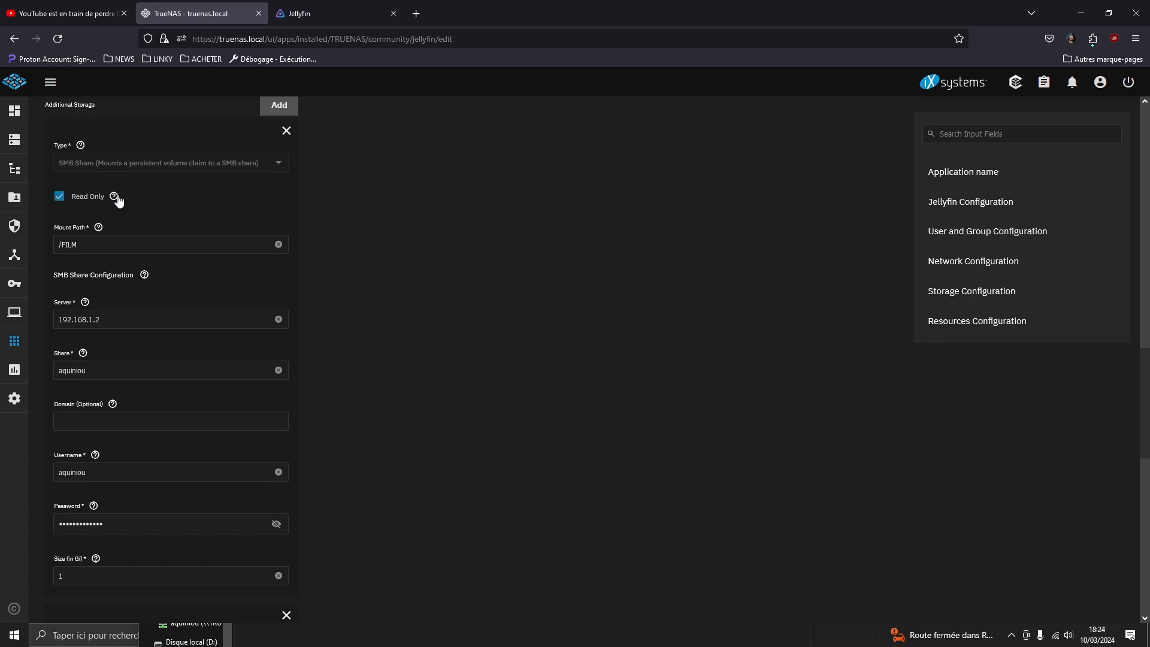
{"action": "left_click", "coordinate": [302, 16]}
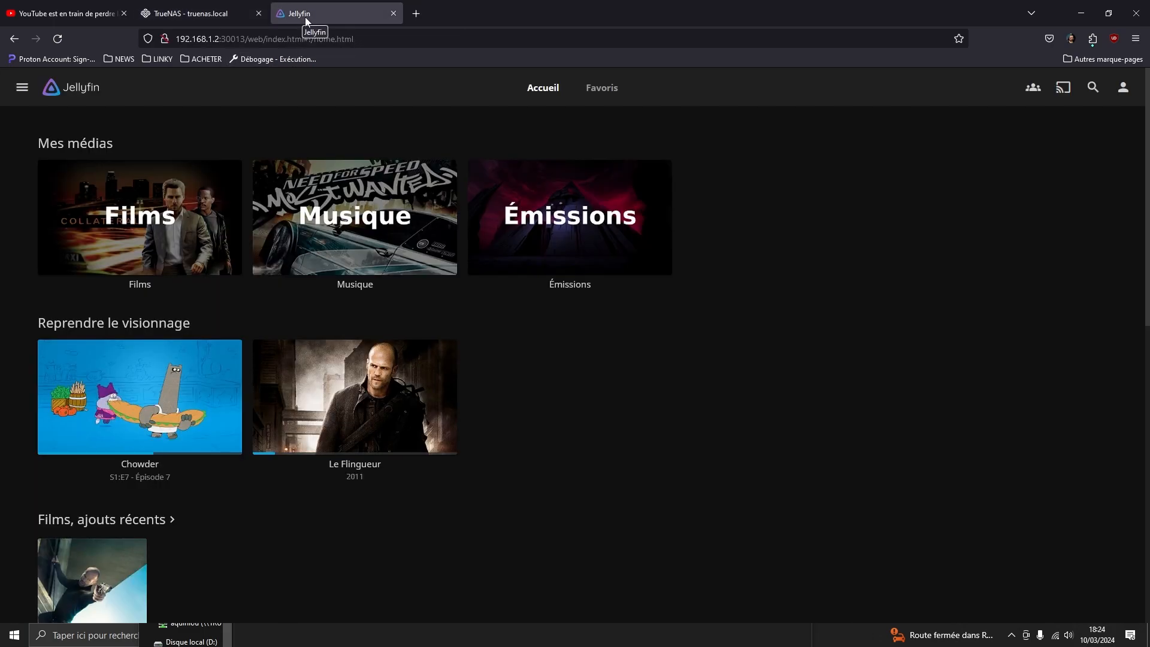
{"action": "left_click", "coordinate": [192, 14]}
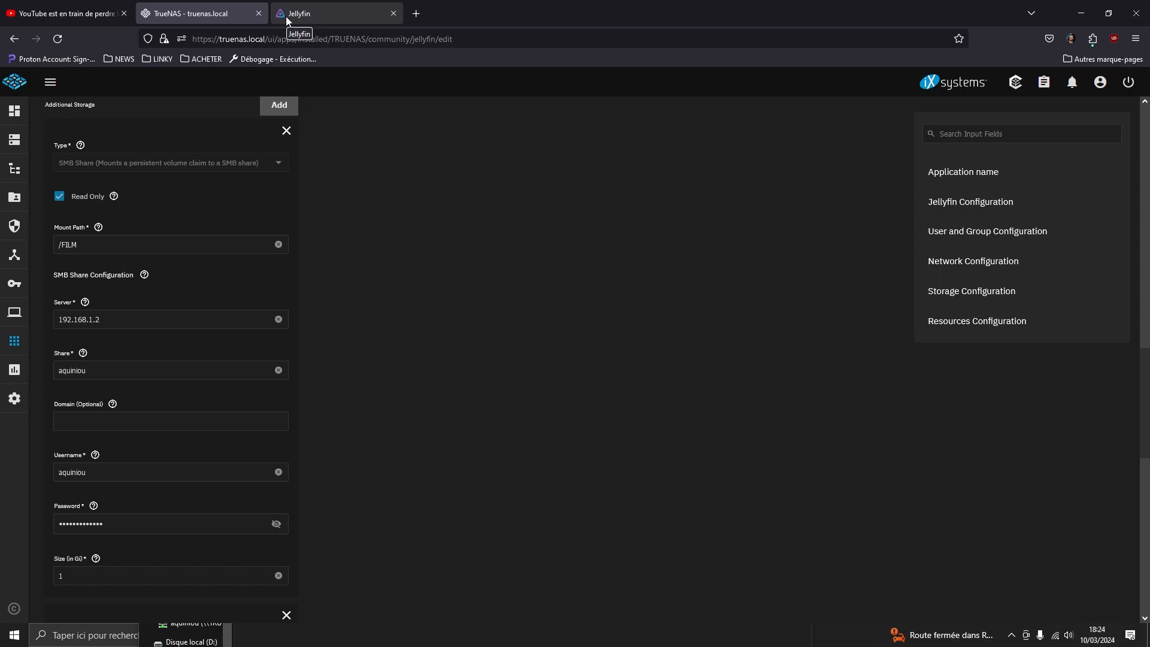
{"action": "mouse_move", "coordinate": [81, 248]}
{"action": "left_mouse_down"}
{"action": "mouse_move", "coordinate": [63, 248]}
{"action": "mouse_move", "coordinate": [64, 259]}
{"action": "mouse_move", "coordinate": [61, 249]}
{"action": "left_mouse_up"}
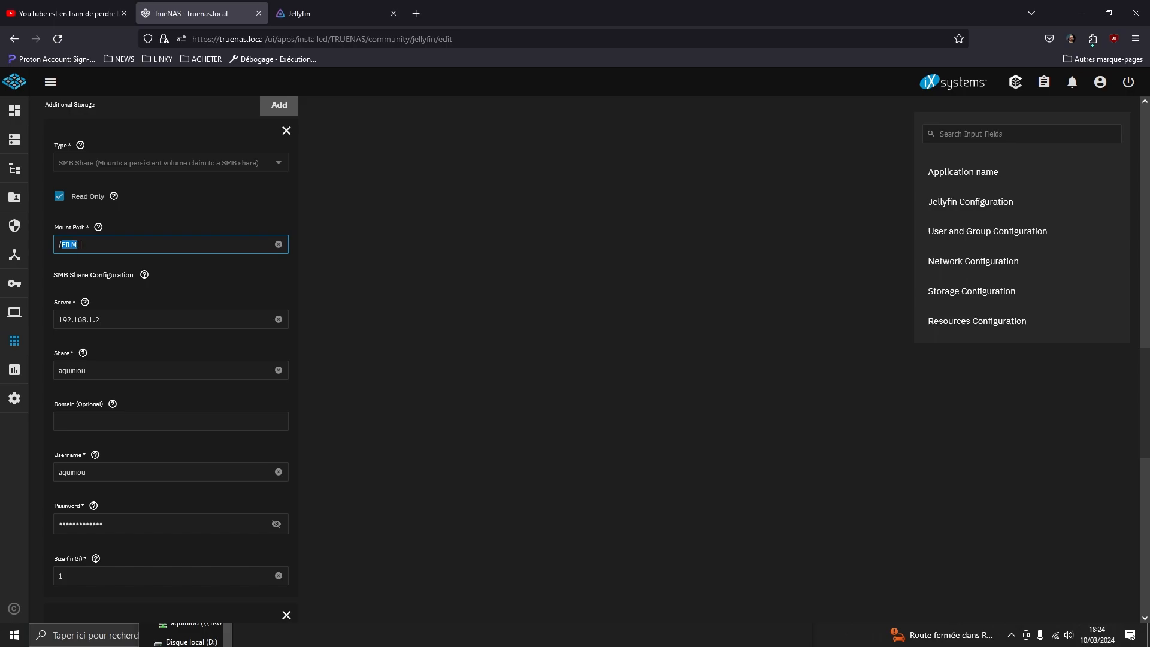
{"action": "scroll", "coordinate": [114, 287], "scroll_direction": "down", "scroll_amount": 3}
{"action": "left_click_drag", "start_coordinate": [113, 207], "coordinate": [75, 188]}
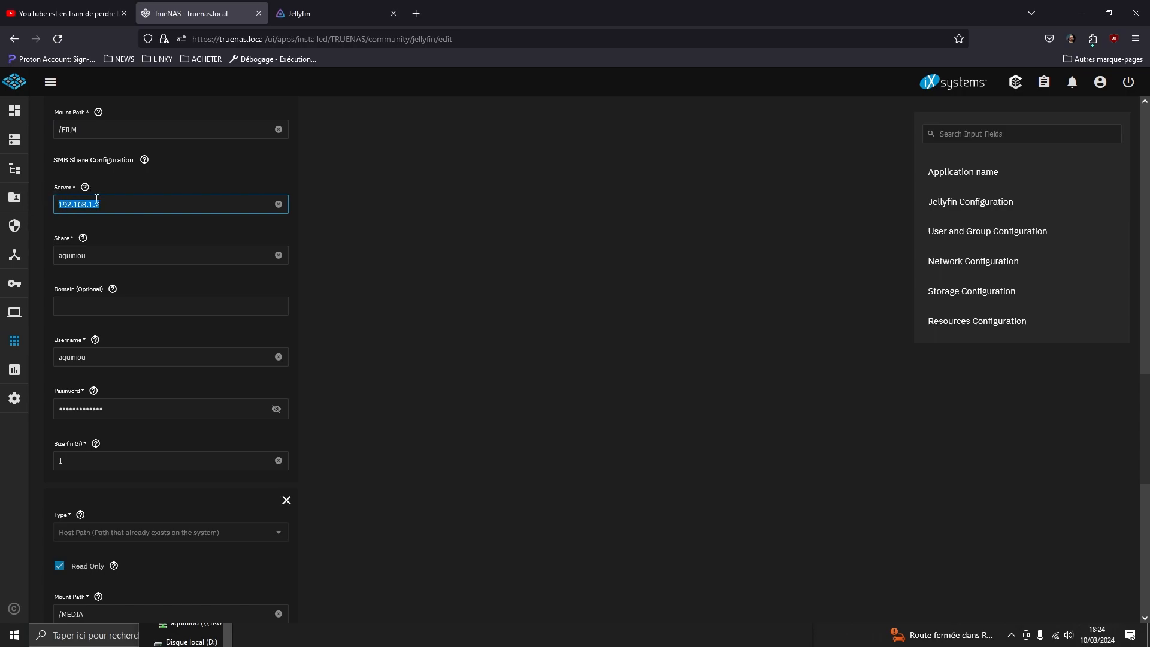
{"action": "left_click", "coordinate": [72, 206]}
{"action": "left_click_drag", "start_coordinate": [58, 205], "coordinate": [105, 203]}
{"action": "left_click_drag", "start_coordinate": [96, 258], "coordinate": [47, 265]}
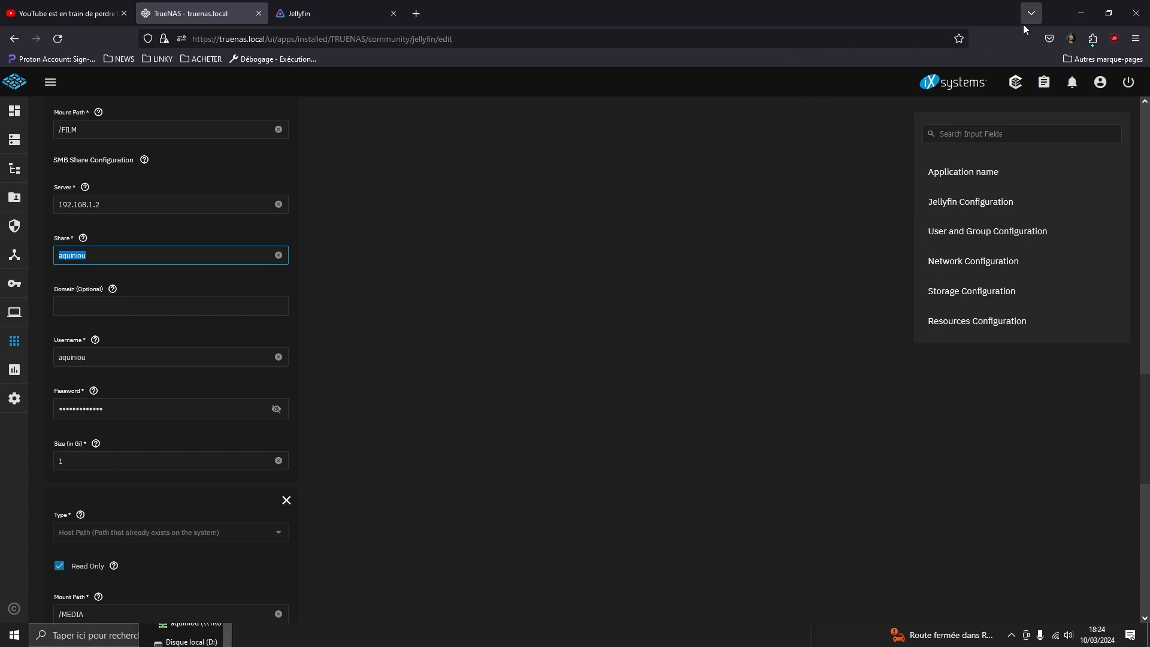
{"action": "left_click", "coordinate": [1081, 14]}
Back in jellyfin's edit form, select the SMB username value.
{"action": "left_click_drag", "start_coordinate": [484, 337], "coordinate": [615, 116]}
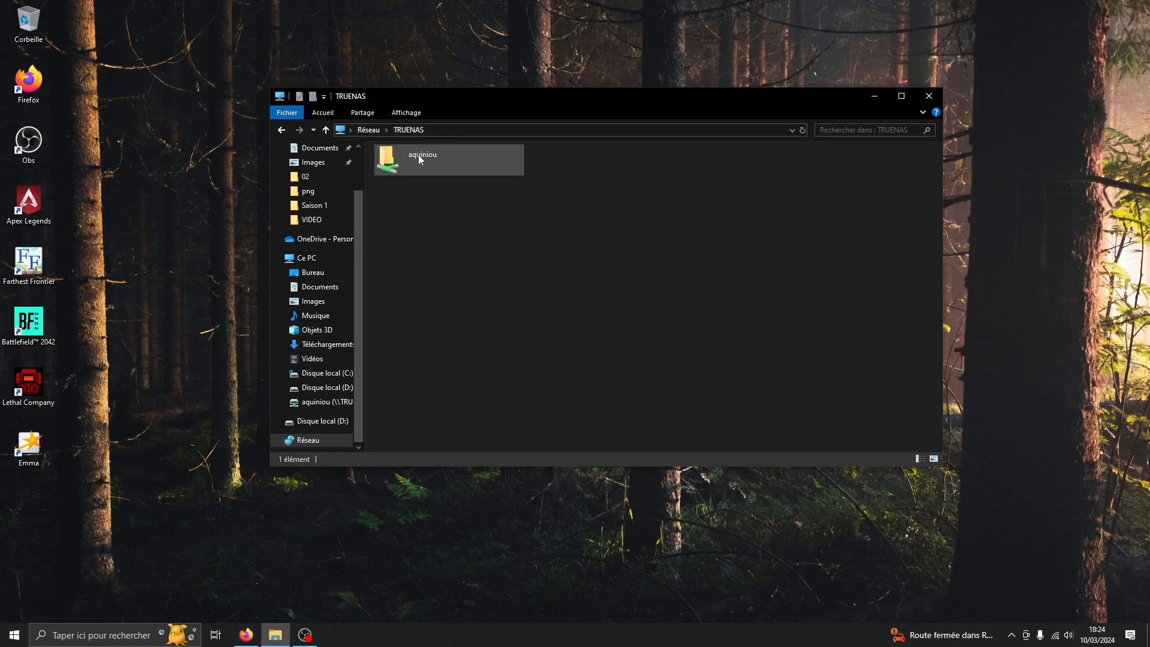
{"action": "left_click", "coordinate": [246, 635]}
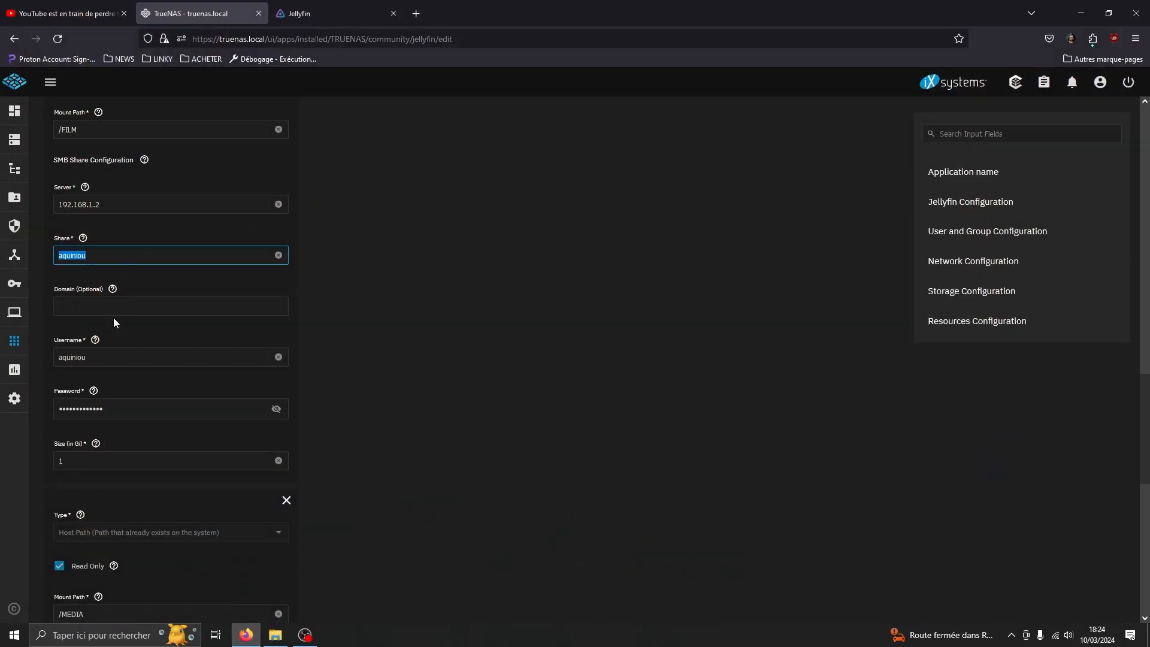
{"action": "scroll", "coordinate": [114, 319], "scroll_direction": "down", "scroll_amount": 2}
{"action": "left_click", "coordinate": [112, 242]}
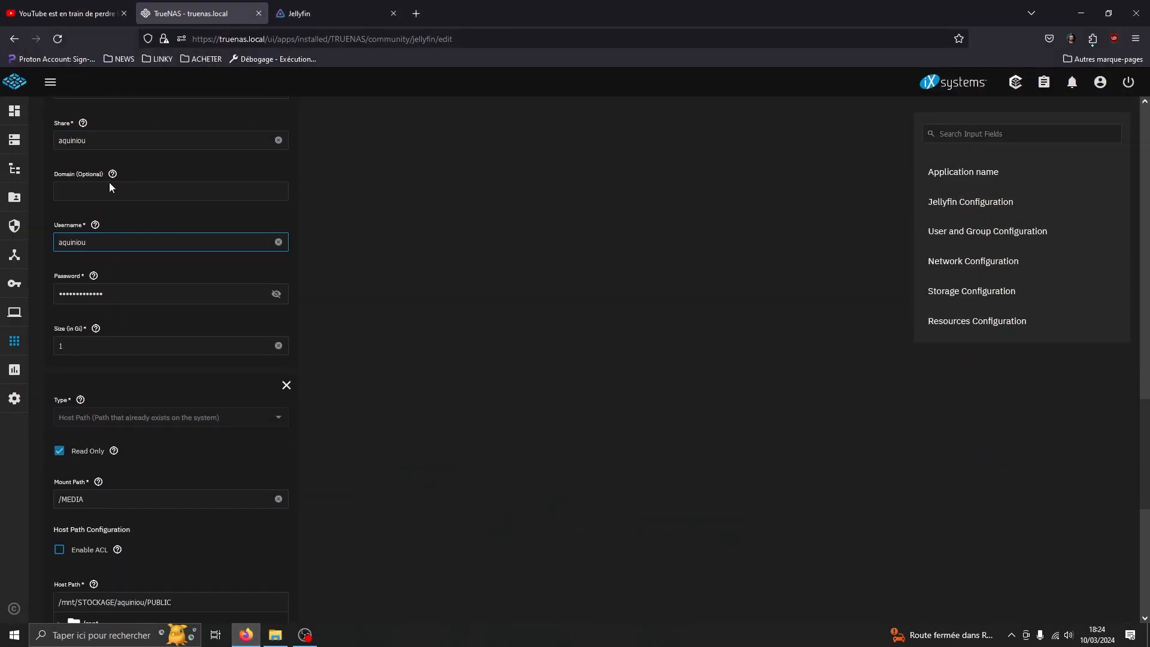
{"action": "left_click", "coordinate": [144, 190]}
{"action": "left_click", "coordinate": [111, 243]}
{"action": "left_click_drag", "start_coordinate": [104, 242], "coordinate": [50, 244]}
Open the TRUENAS share in File Explorer to list PRIVE and PUBLIC, then focus the password field.
{"action": "mouse_move", "coordinate": [275, 635]}
{"action": "left_click", "coordinate": [275, 575]}
{"action": "double_click", "coordinate": [406, 157]}
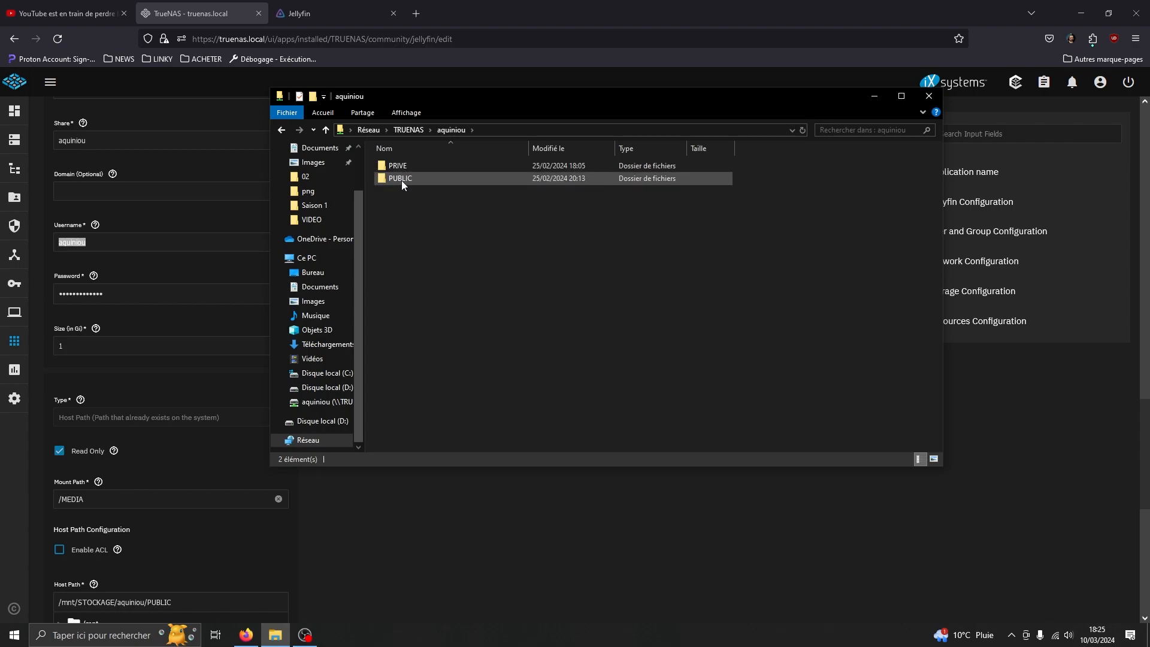
{"action": "left_click", "coordinate": [115, 293]}
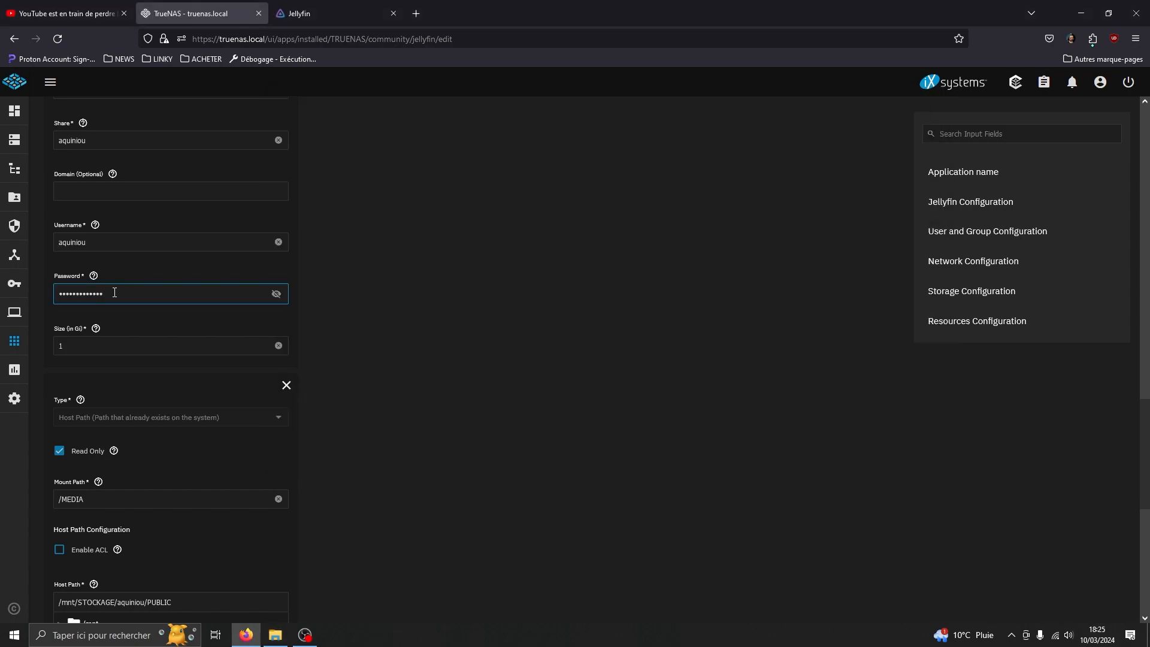
Delete the /MEDIA host-path storage entry, keeping the /FILM SMB share.
{"action": "left_click", "coordinate": [145, 347]}
{"action": "scroll", "coordinate": [386, 387], "scroll_direction": "down", "scroll_amount": 2}
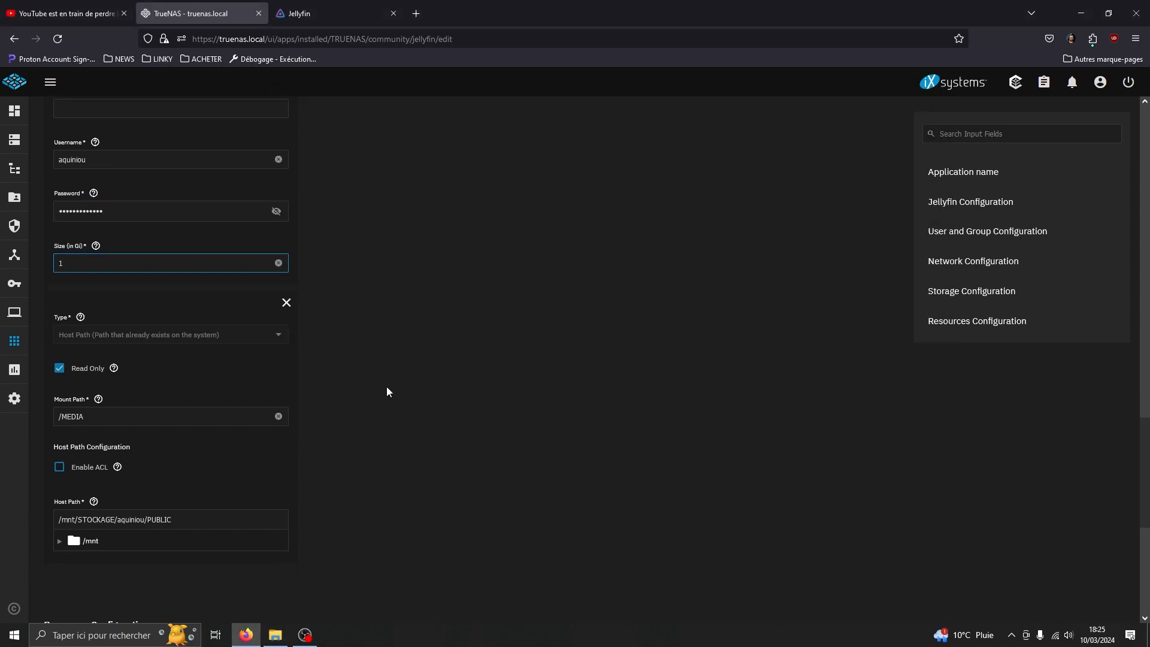
{"action": "left_click", "coordinate": [285, 269]}
{"action": "scroll", "coordinate": [370, 337], "scroll_direction": "down", "scroll_amount": 1}
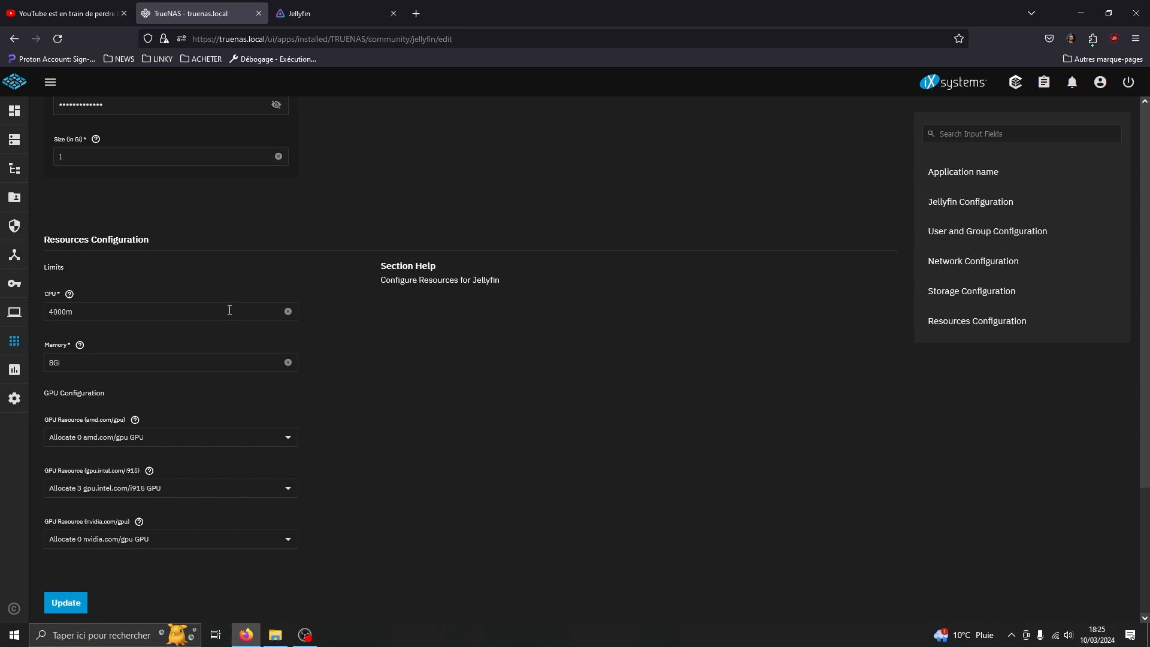
Keep 3 Intel GPUs allocated and scroll back to the top of the form.
{"action": "left_click", "coordinate": [122, 493]}
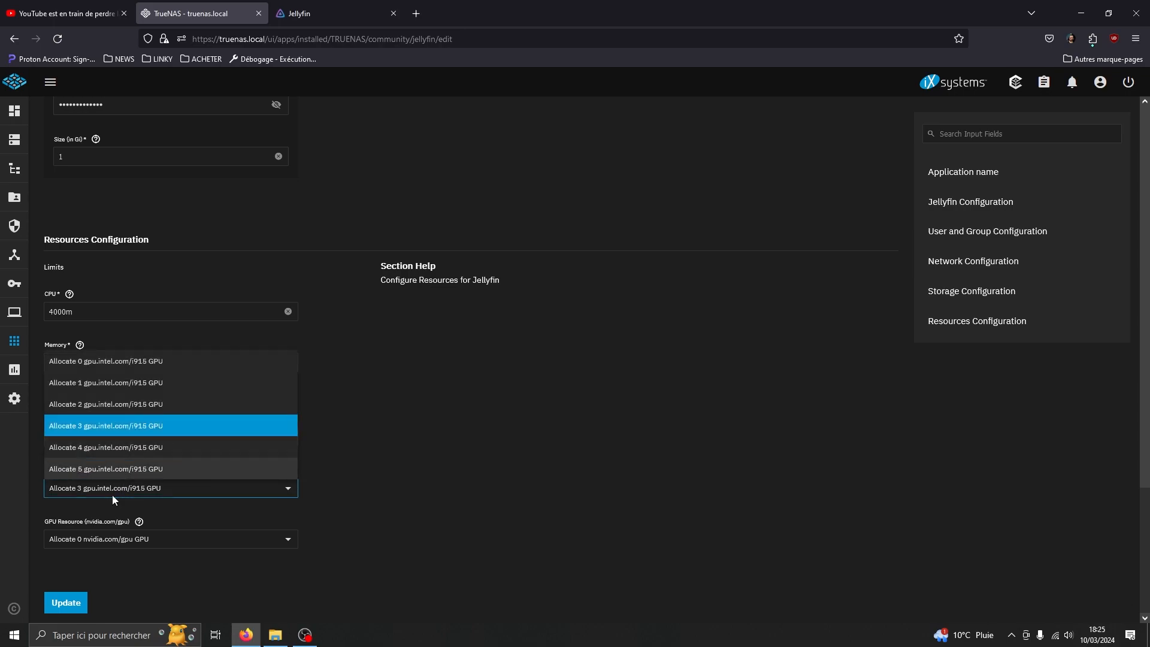
{"action": "left_click", "coordinate": [400, 472]}
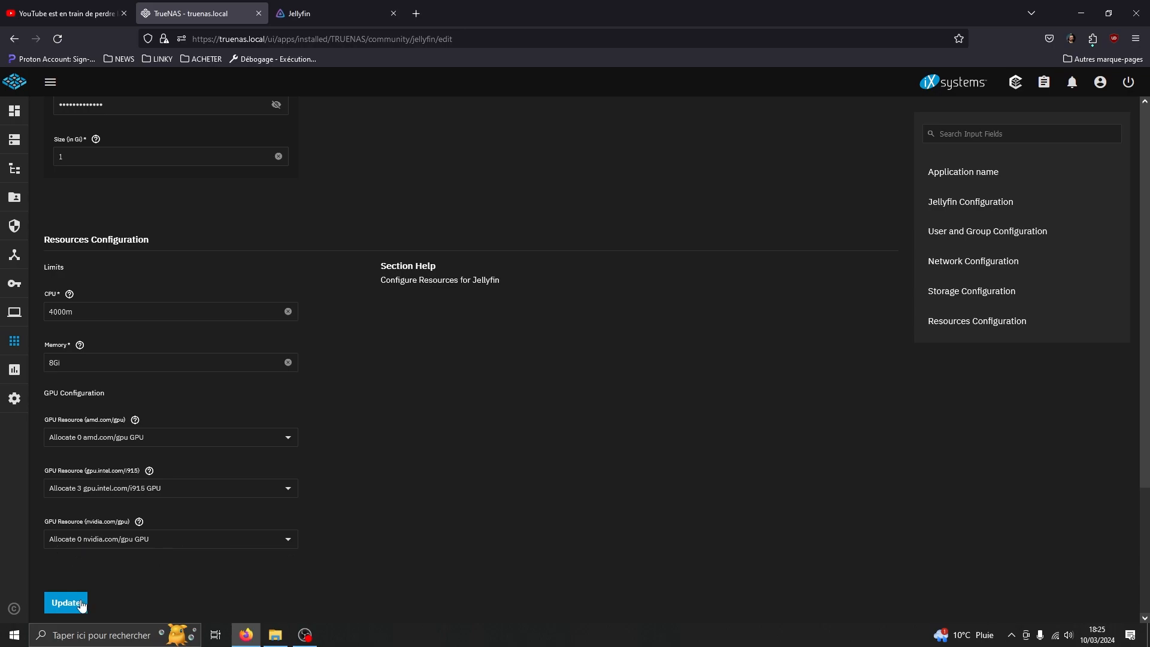
{"action": "scroll", "coordinate": [348, 456], "scroll_direction": "up", "scroll_amount": 20}
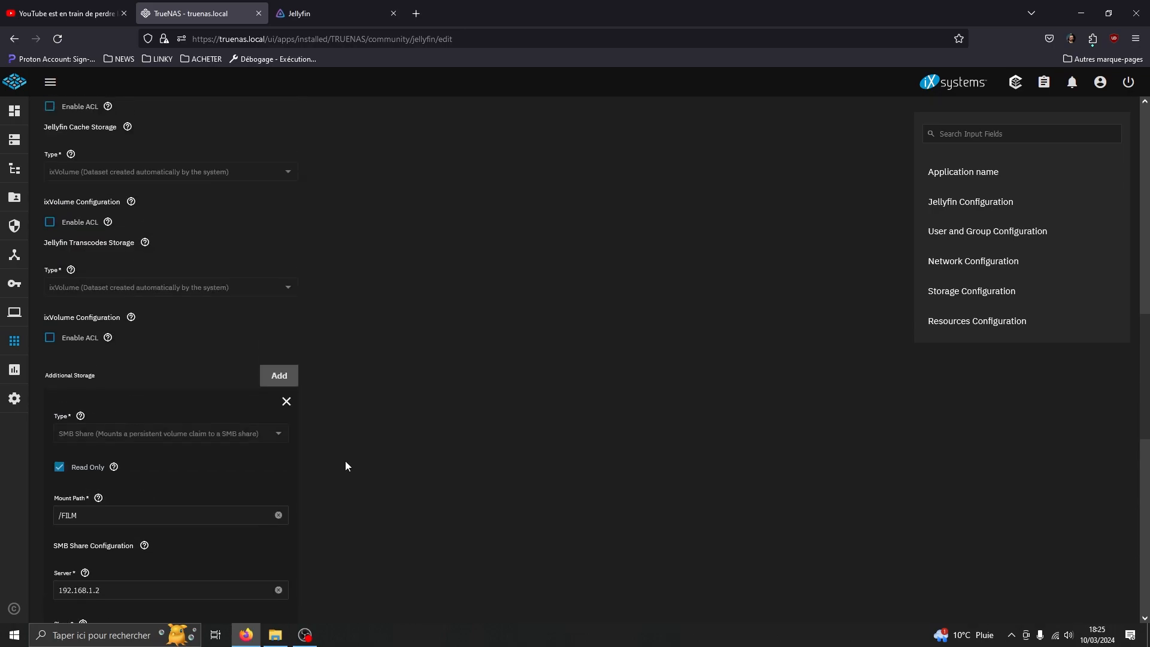
{"action": "scroll", "coordinate": [339, 458], "scroll_direction": "up", "scroll_amount": 3}
Return to installed apps, then open Jellyfin's dashboard Médiathèques page.
{"action": "left_click", "coordinate": [57, 120]}
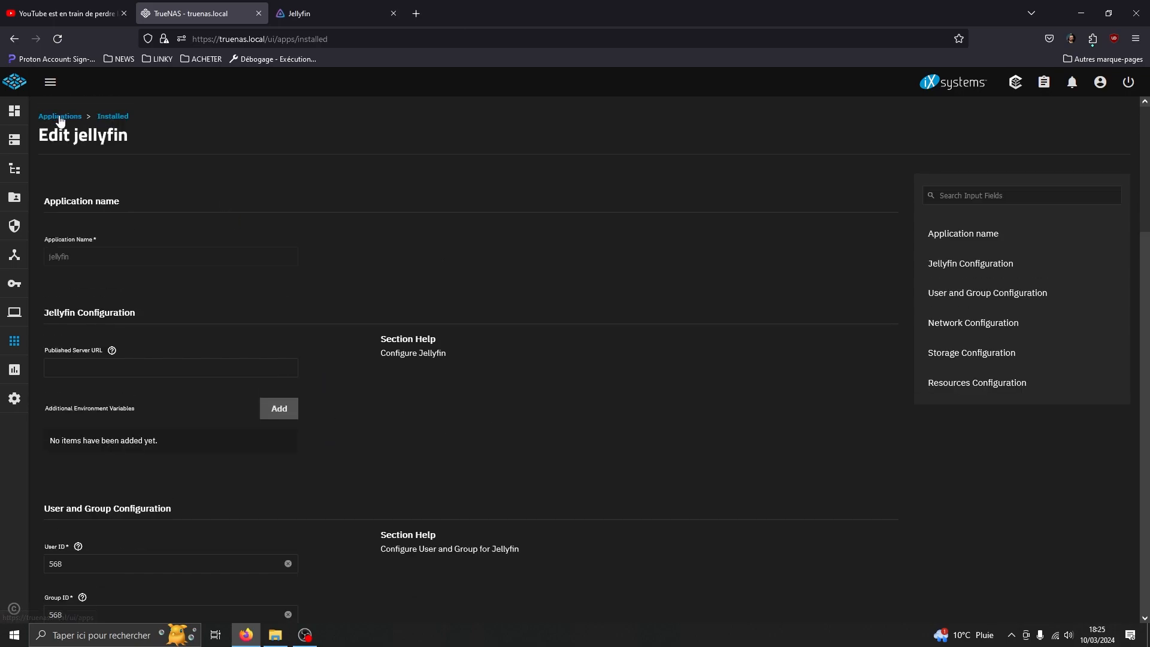
{"action": "left_click", "coordinate": [349, 14]}
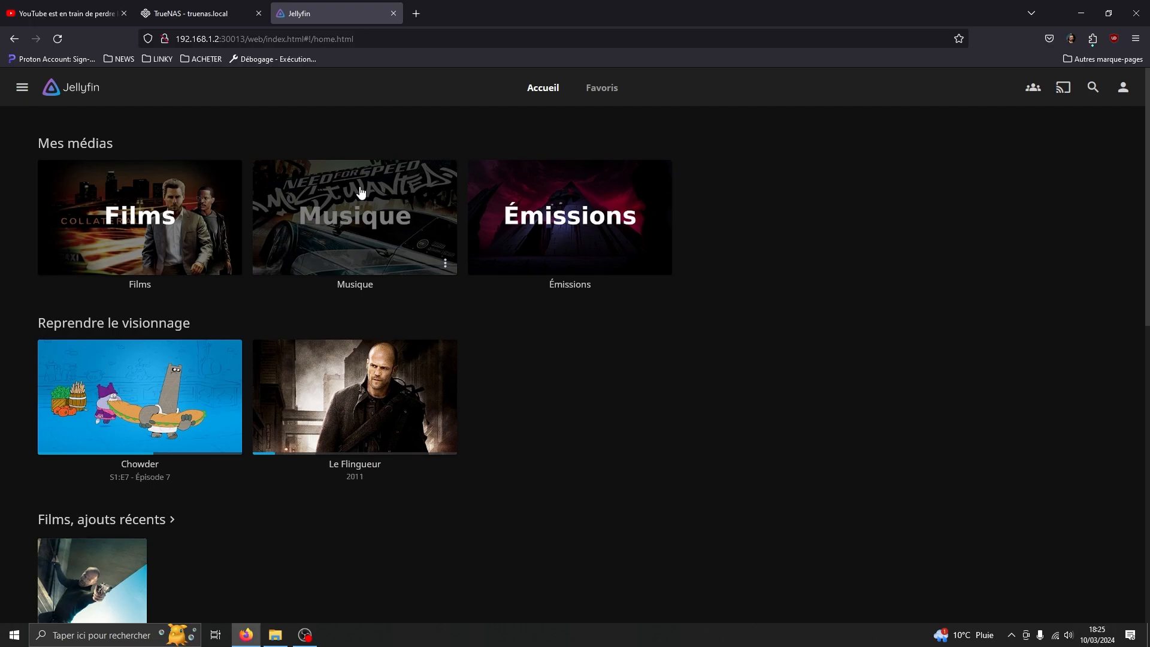
{"action": "left_click", "coordinate": [22, 87]}
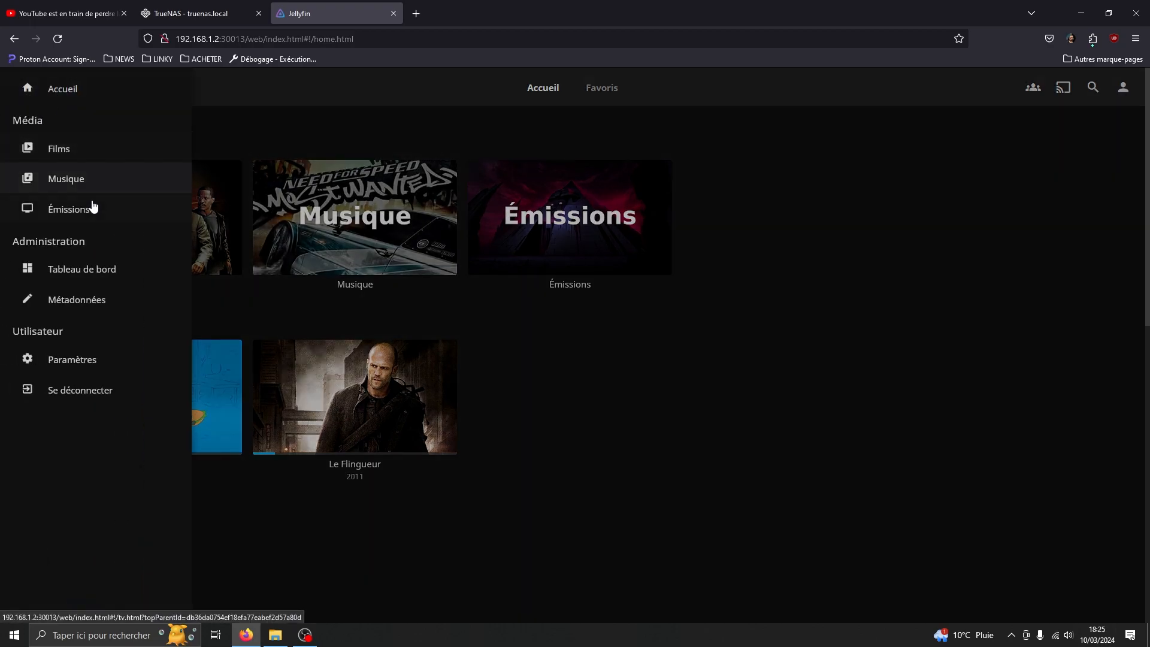
{"action": "left_click", "coordinate": [106, 278]}
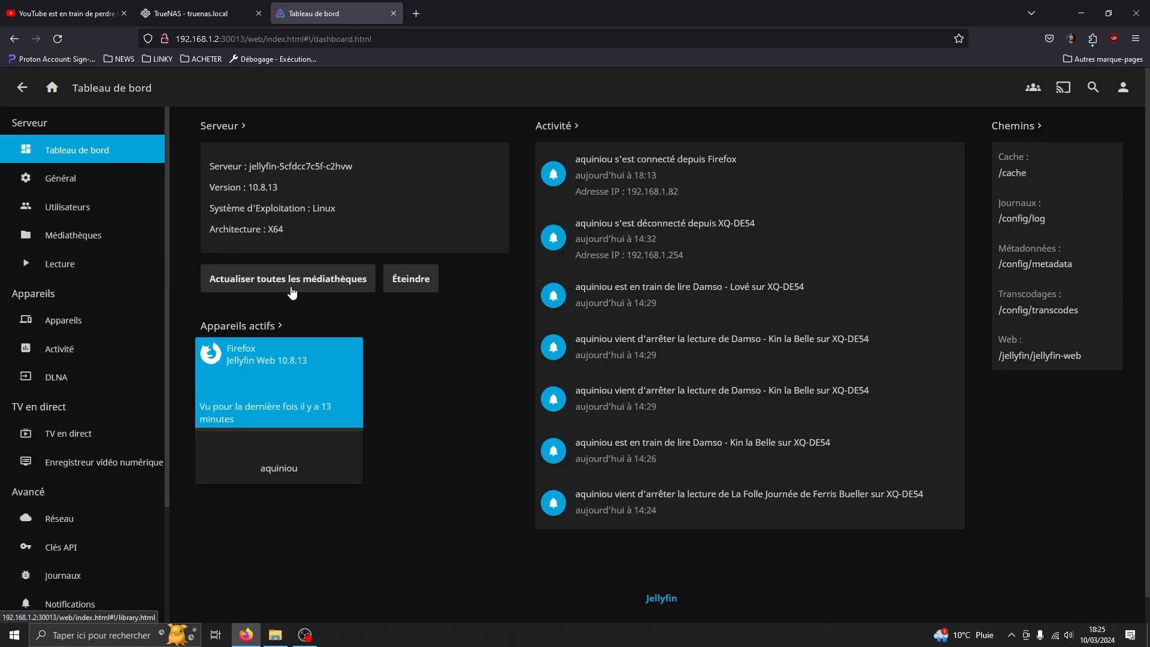
{"action": "left_click", "coordinate": [88, 234]}
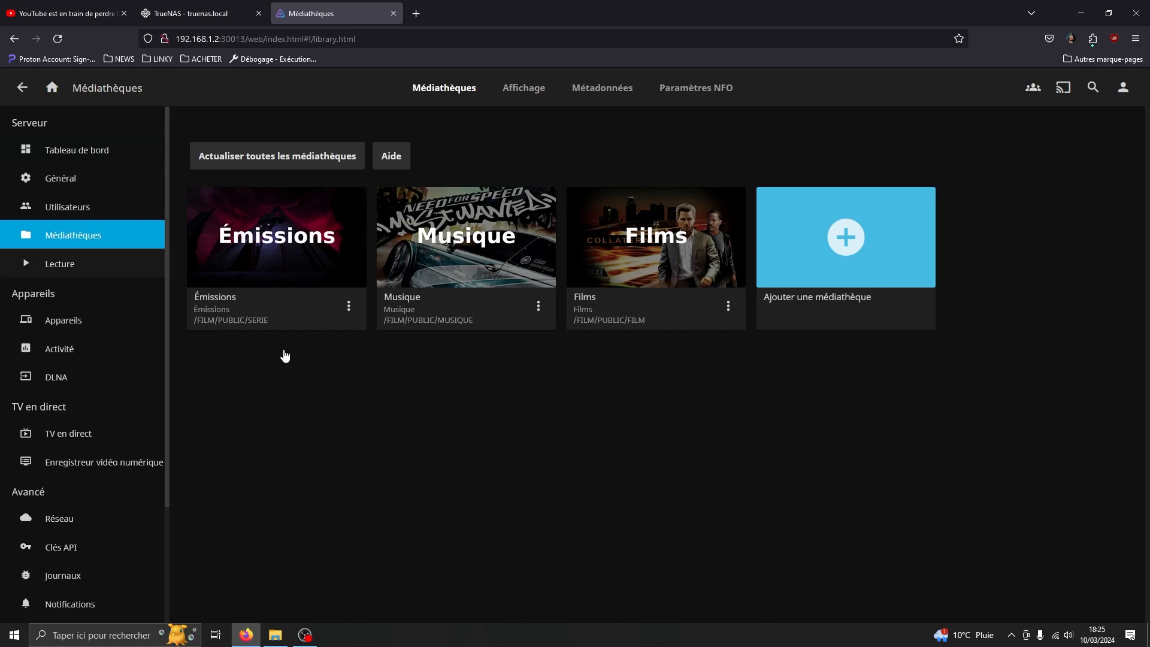
Add a new Films library and open its folder picker listing /FILM and /MEDIA.
{"action": "left_click", "coordinate": [856, 254]}
{"action": "left_click", "coordinate": [405, 213]}
{"action": "left_click", "coordinate": [366, 258]}
{"action": "left_click", "coordinate": [418, 330]}
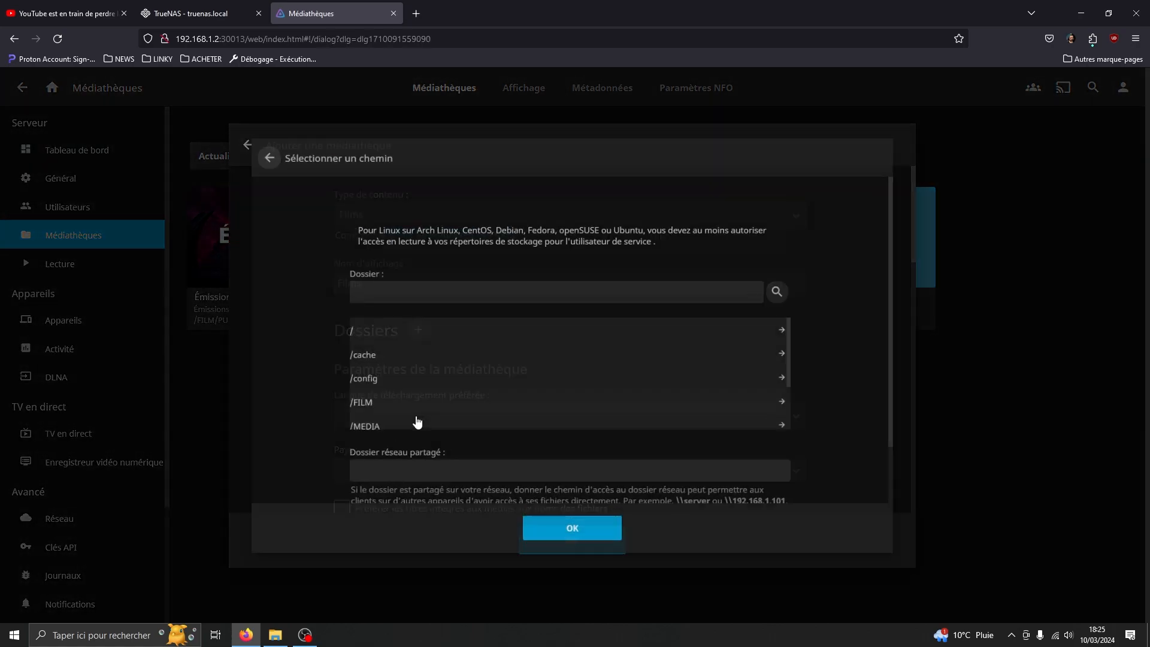
{"action": "scroll", "coordinate": [449, 377], "scroll_direction": "down", "scroll_amount": 2}
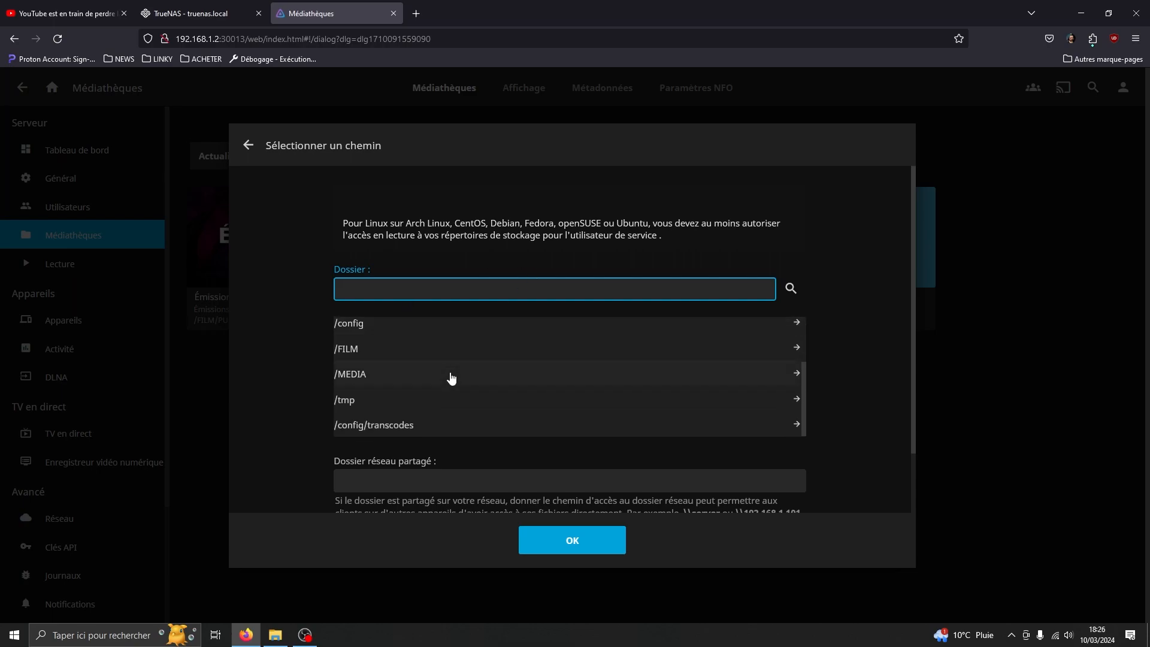
{"action": "left_click", "coordinate": [211, 10]}
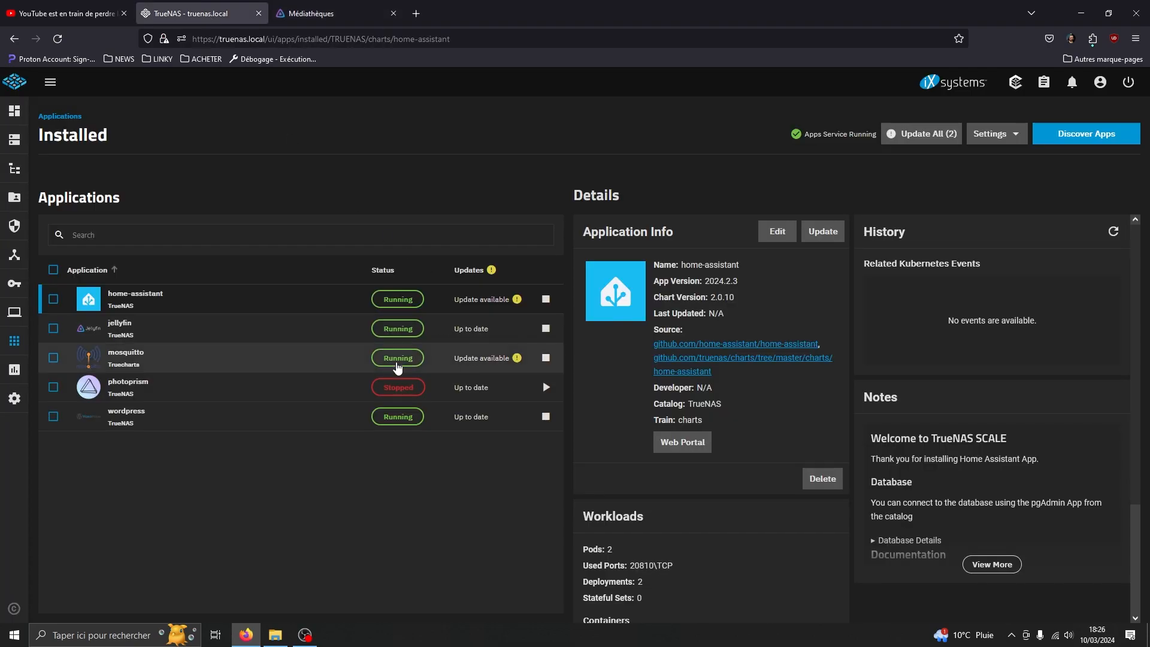
Reopen jellyfin's edit form and scroll to Additional Storage to check the /FILM SMB share.
{"action": "left_click", "coordinate": [345, 331]}
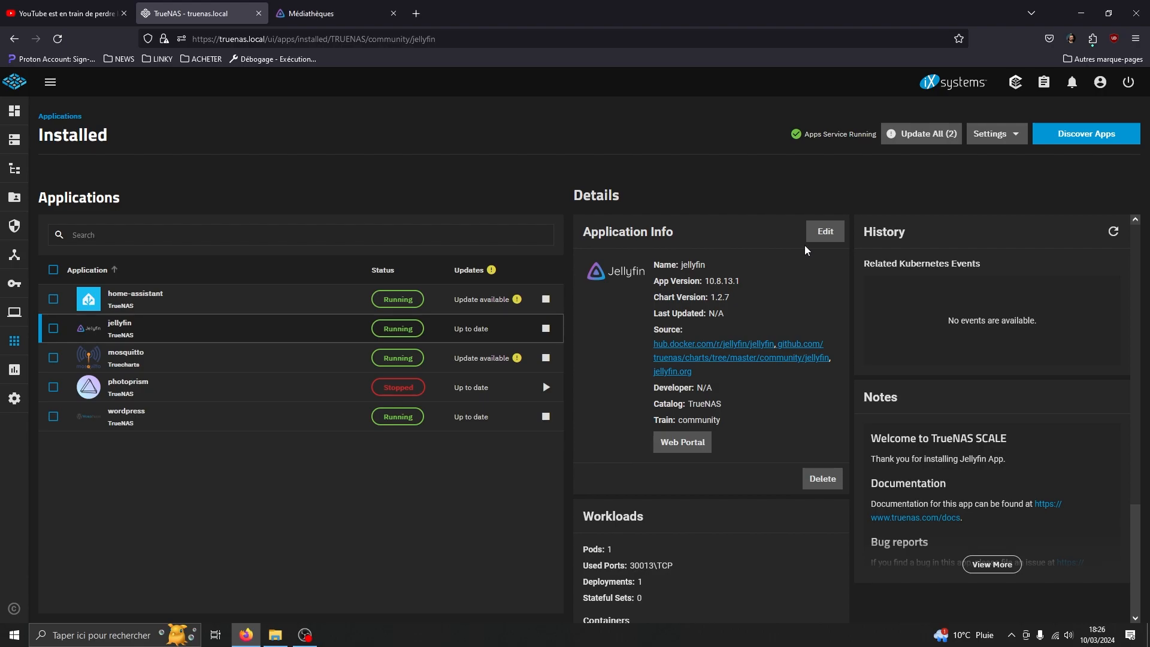
{"action": "left_click", "coordinate": [823, 231]}
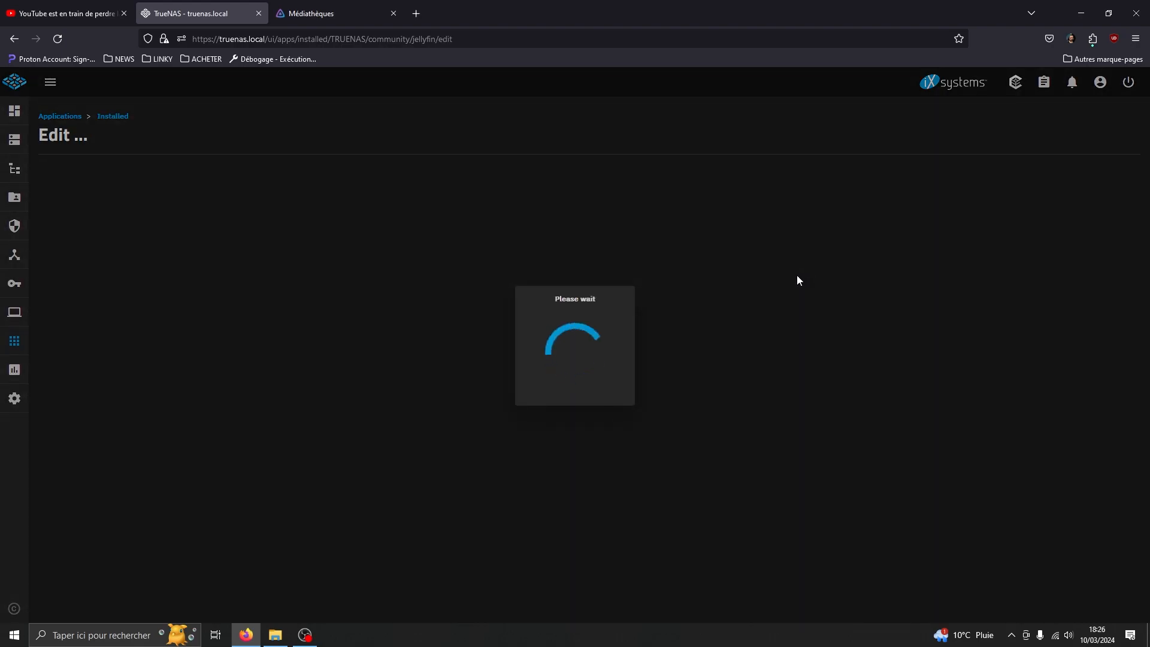
{"action": "scroll", "coordinate": [263, 479], "scroll_direction": "down", "scroll_amount": 15}
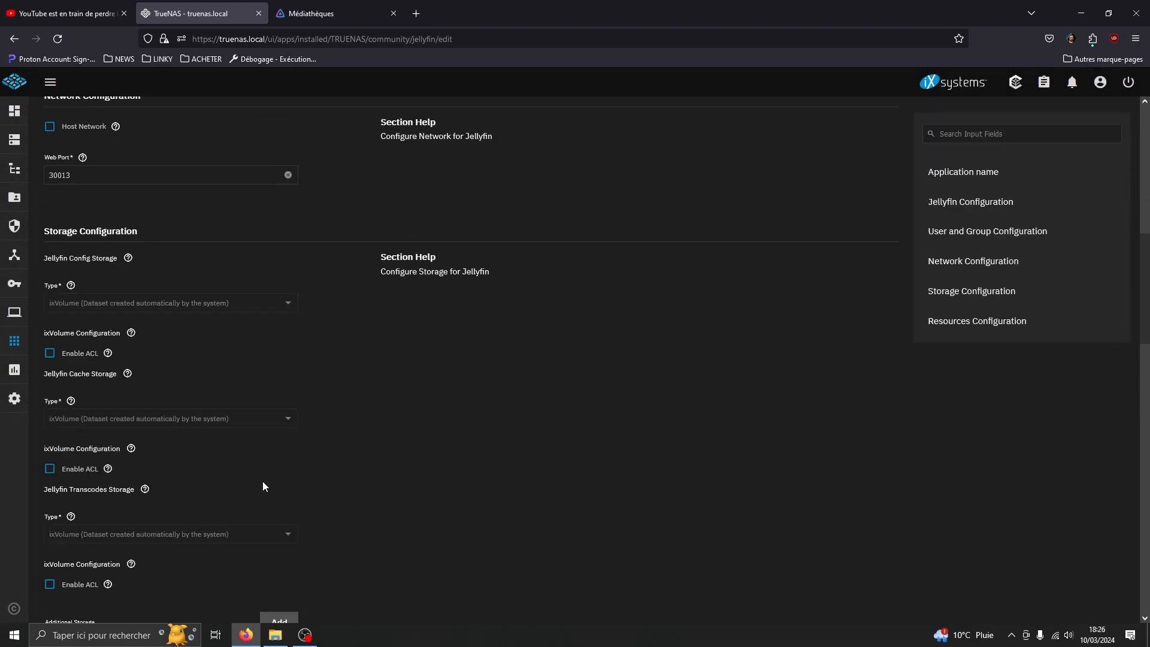
{"action": "scroll", "coordinate": [269, 477], "scroll_direction": "down", "scroll_amount": 4}
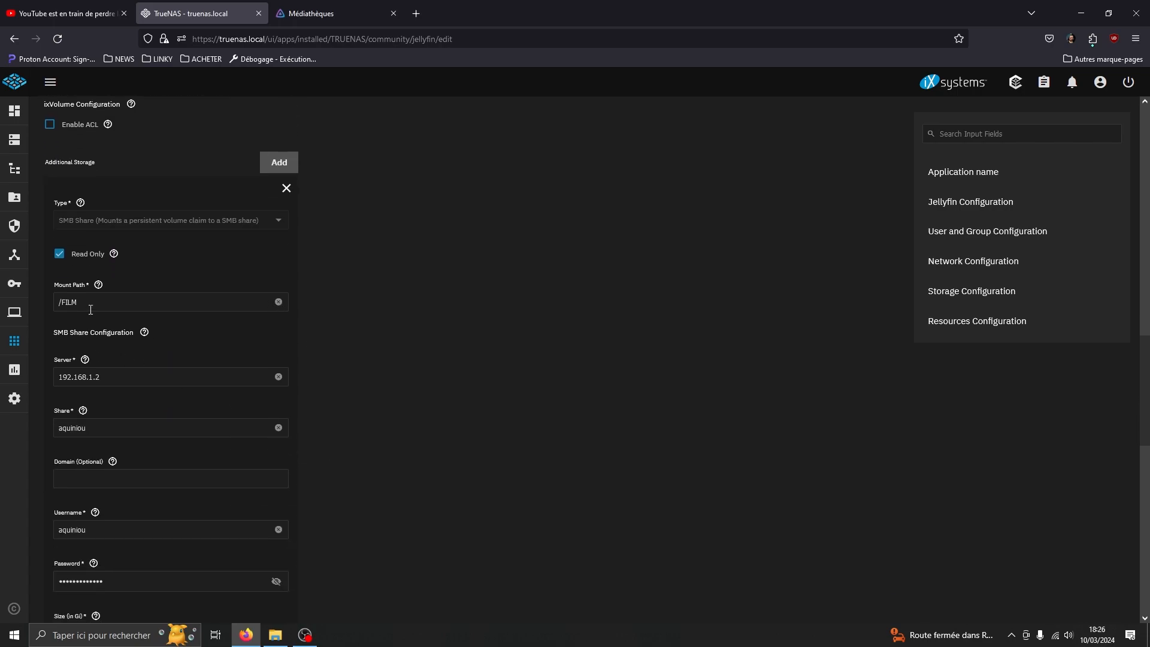
In Jellyfin's folder picker, open /FILM then PRIVE, with File Explorer placed alongside.
{"action": "left_click", "coordinate": [336, 14]}
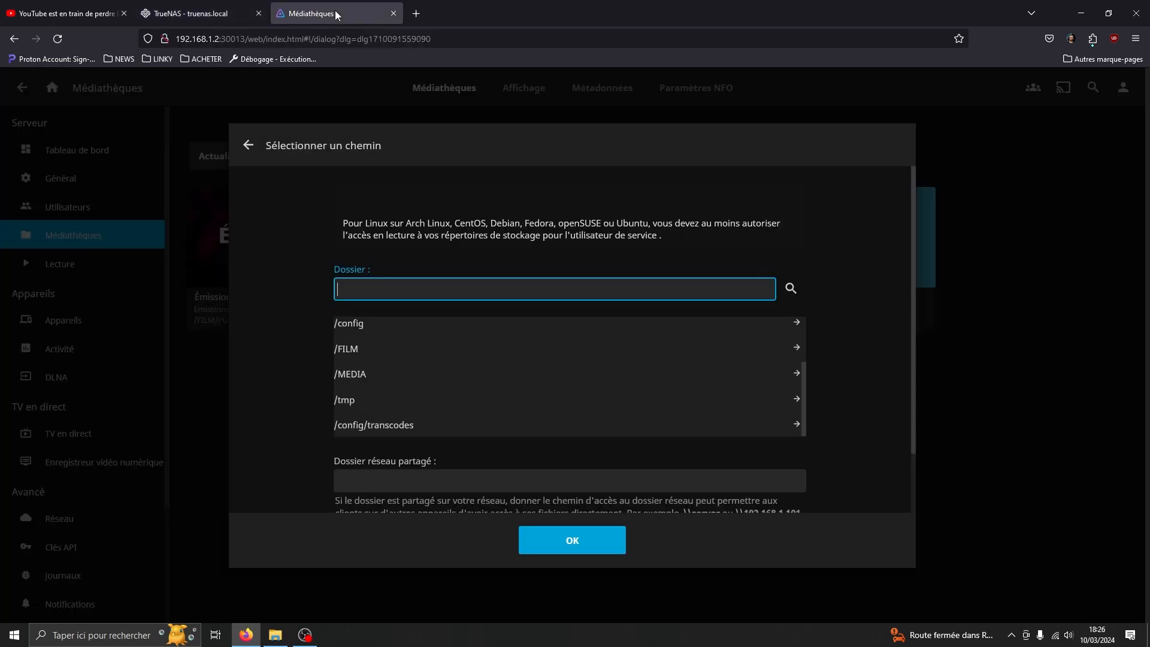
{"action": "left_click", "coordinate": [356, 356]}
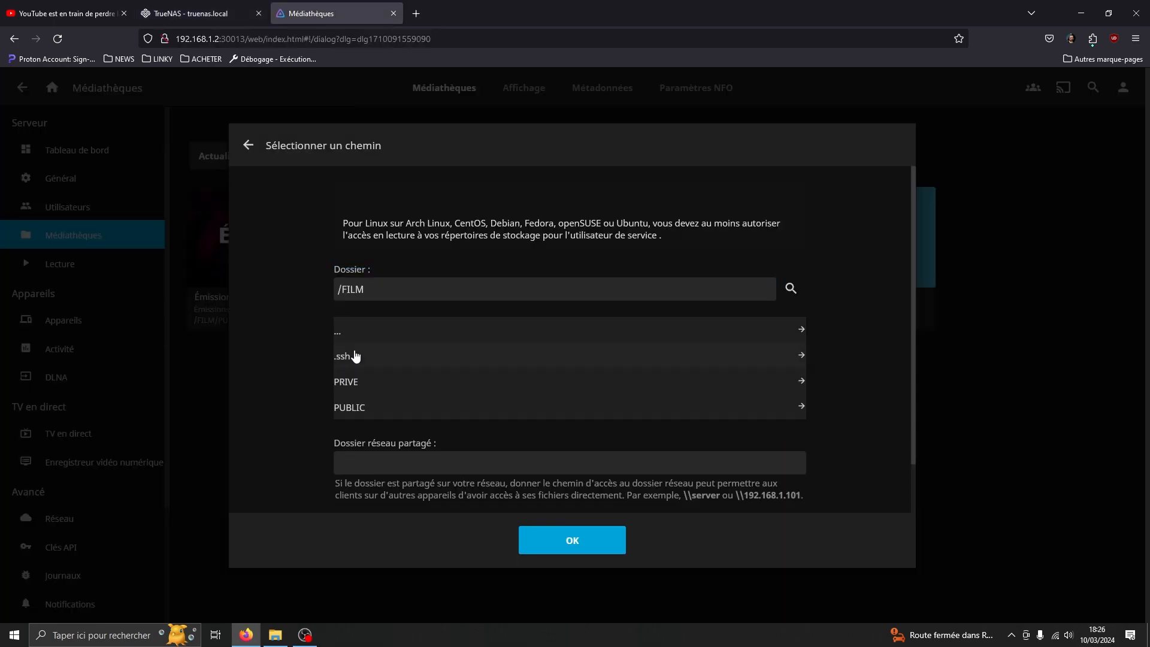
{"action": "left_click", "coordinate": [354, 388]}
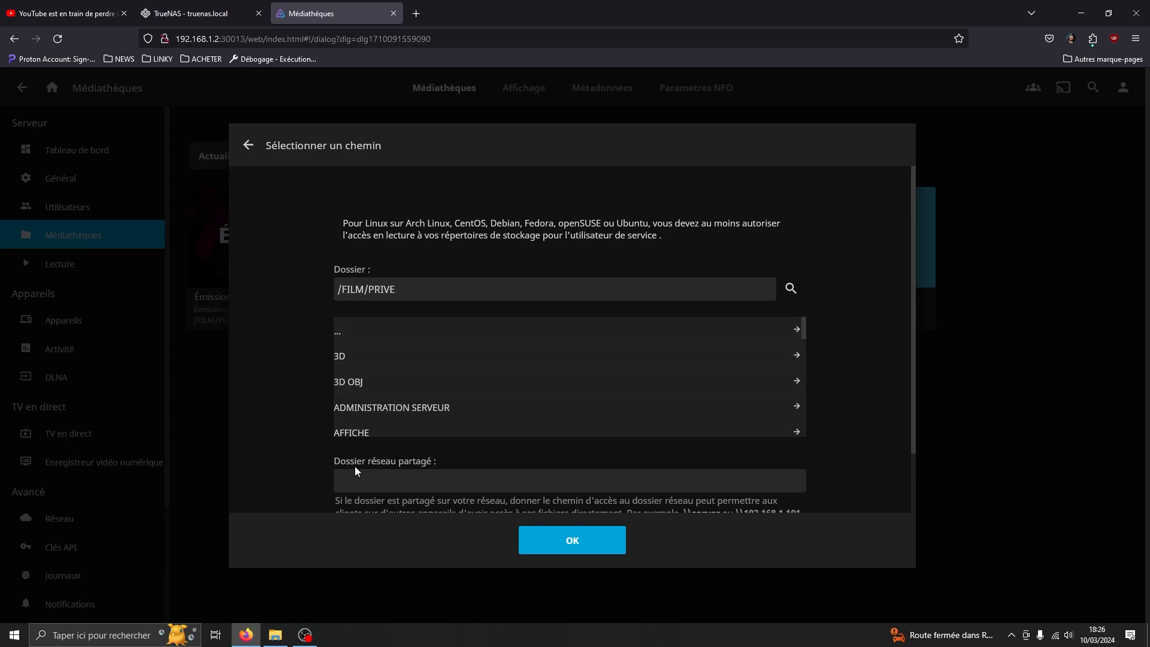
{"action": "left_click", "coordinate": [275, 635]}
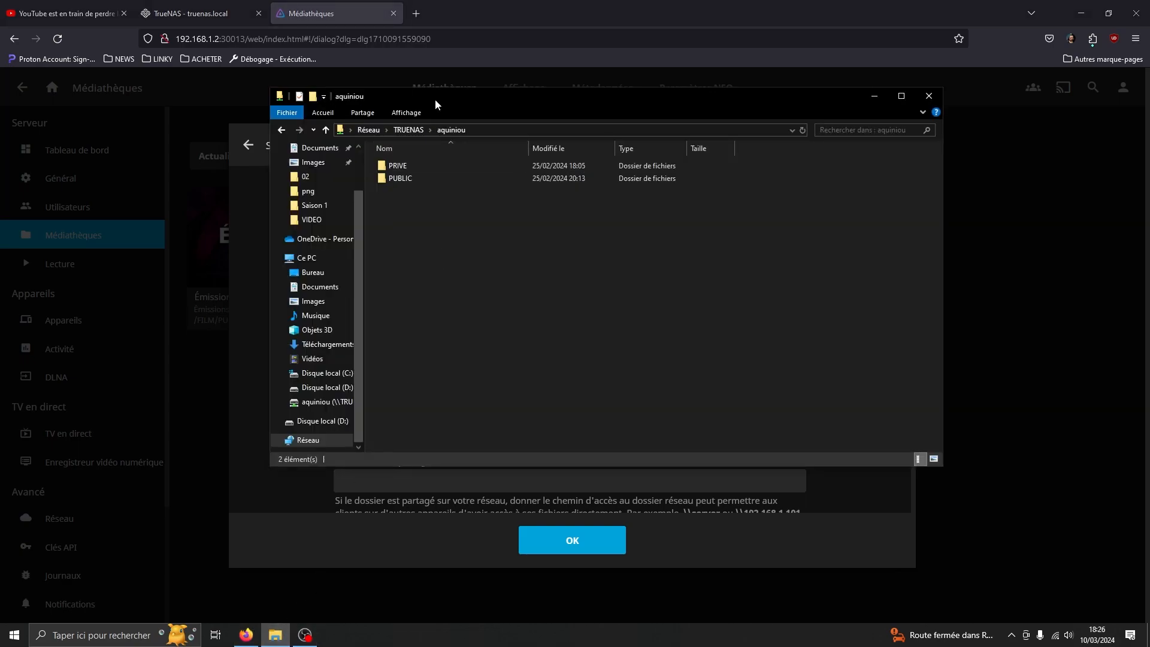
{"action": "left_click_drag", "start_coordinate": [435, 101], "coordinate": [736, 135]}
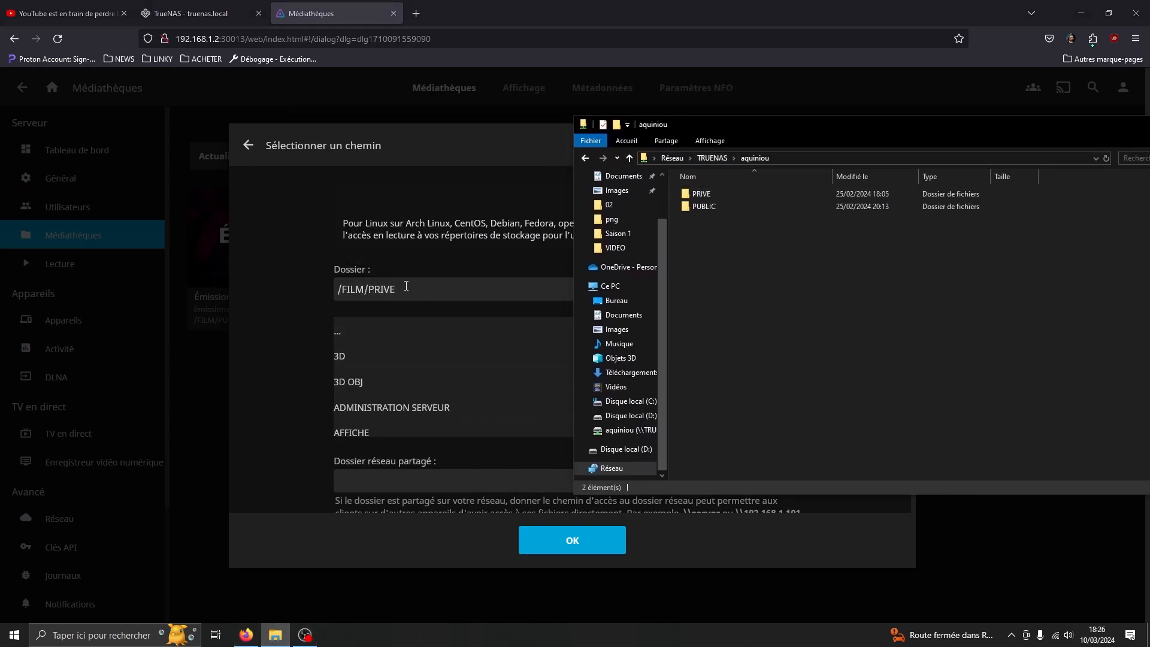
Browse the picker to /FILM/PUBLIC and open PUBLIC on the network share to compare.
{"action": "left_click", "coordinate": [374, 288]}
{"action": "left_click", "coordinate": [348, 334]}
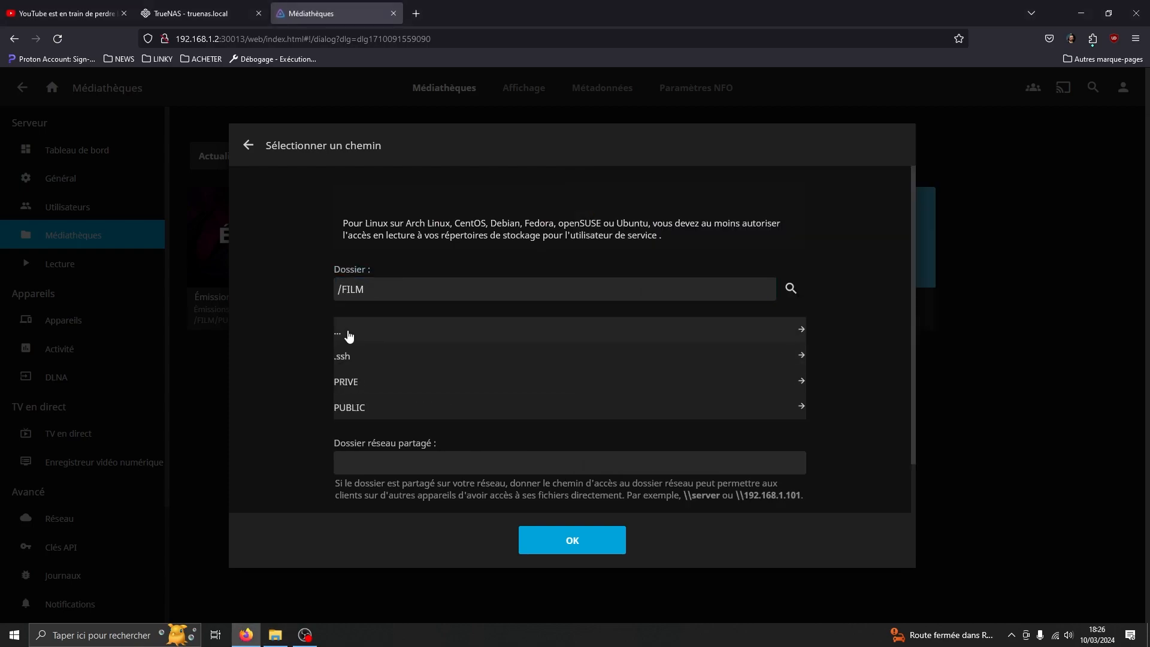
{"action": "left_click", "coordinate": [354, 408]}
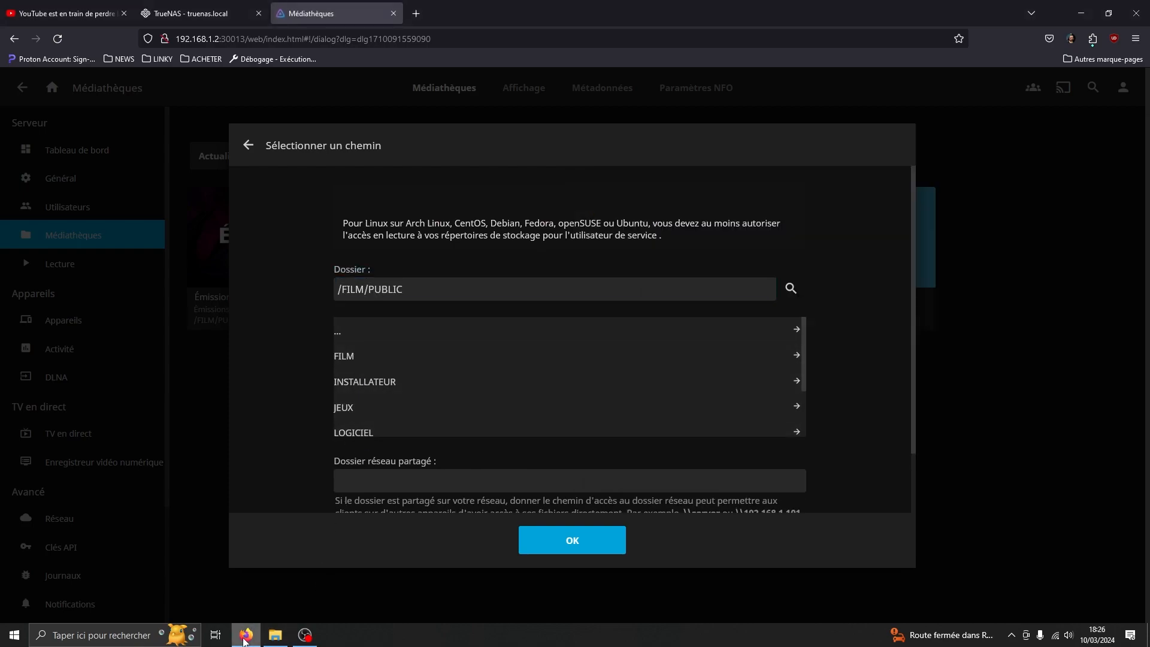
{"action": "left_click", "coordinate": [280, 643]}
{"action": "double_click", "coordinate": [714, 210]}
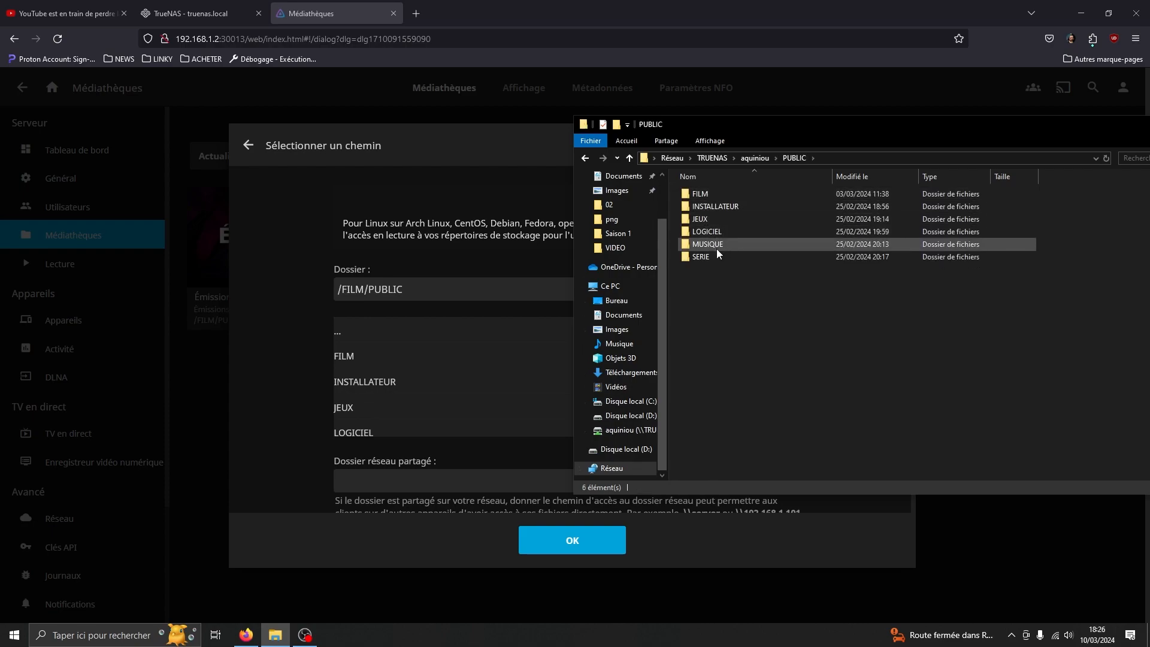
{"action": "left_click", "coordinate": [427, 179]}
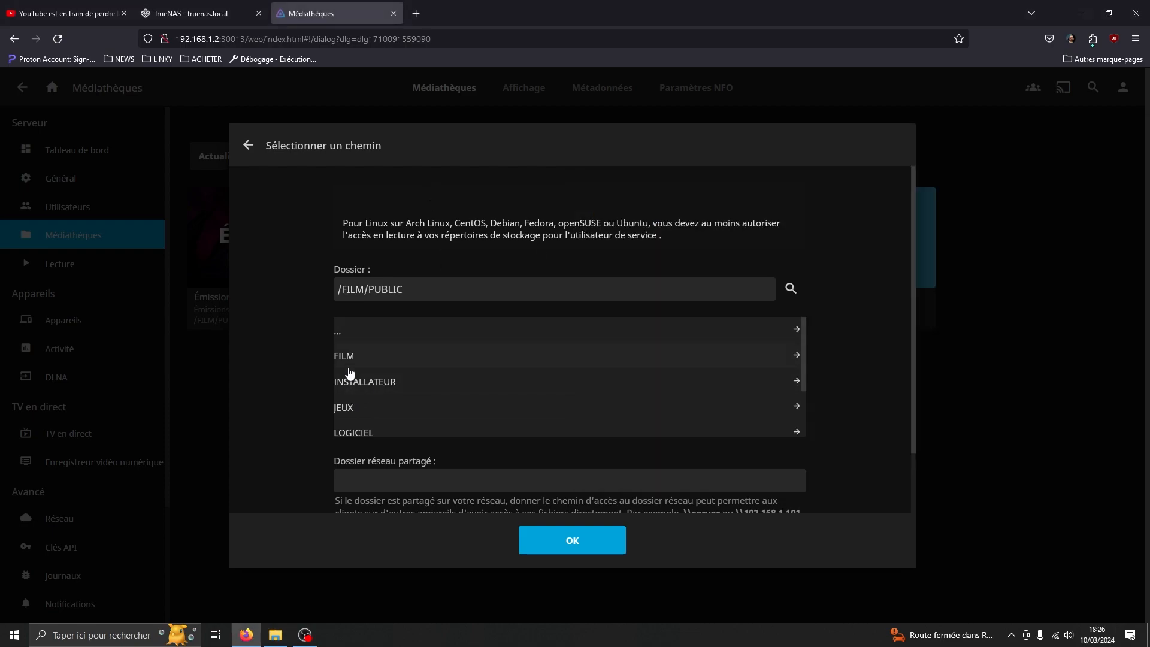